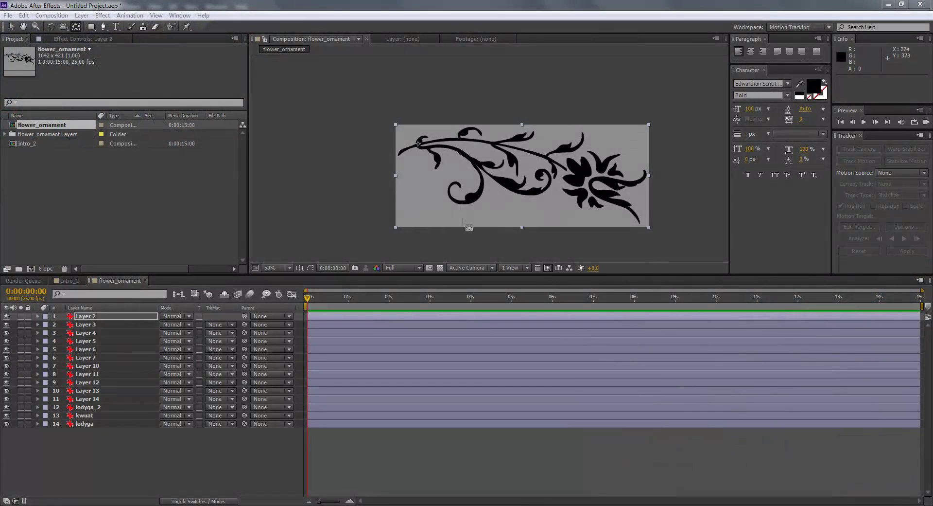
Zoom the viewer to 100% and toggle lodyga's visibility to see that it holds the main stem
{"action": "left_click_drag", "start_coordinate": [525, 192], "coordinate": [500, 181]}
{"action": "key", "text": "."}
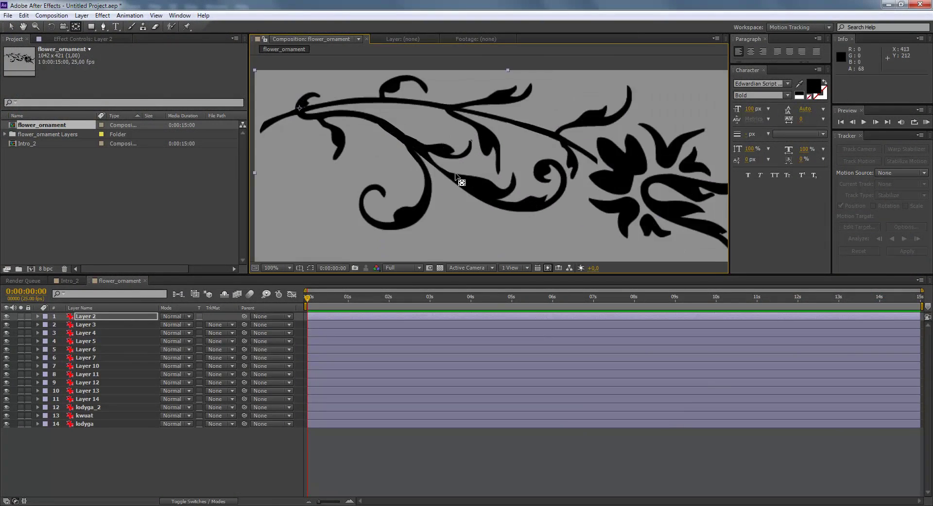
{"action": "left_click", "coordinate": [88, 424]}
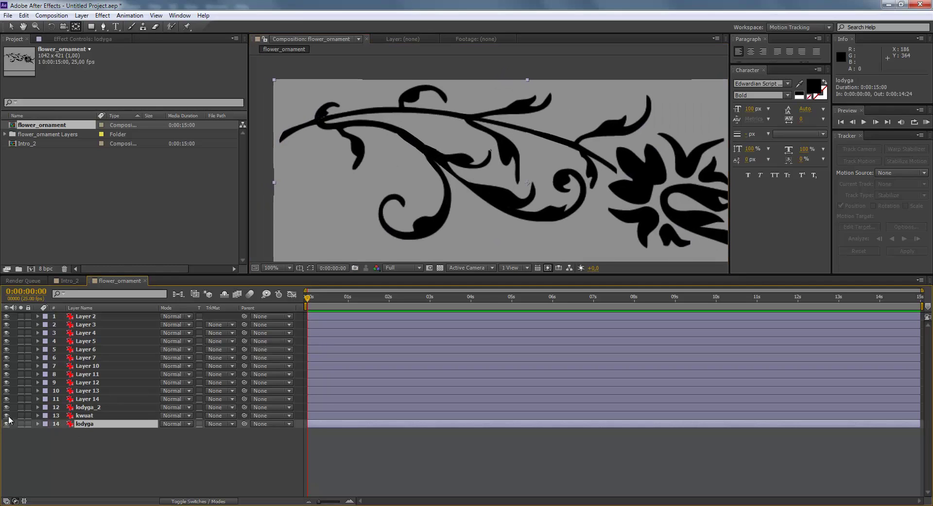
{"action": "left_click", "coordinate": [7, 423]}
{"action": "left_click", "coordinate": [6, 423]}
{"action": "left_click", "coordinate": [6, 423]}
{"action": "left_click", "coordinate": [6, 424]}
{"action": "left_click", "coordinate": [6, 424]}
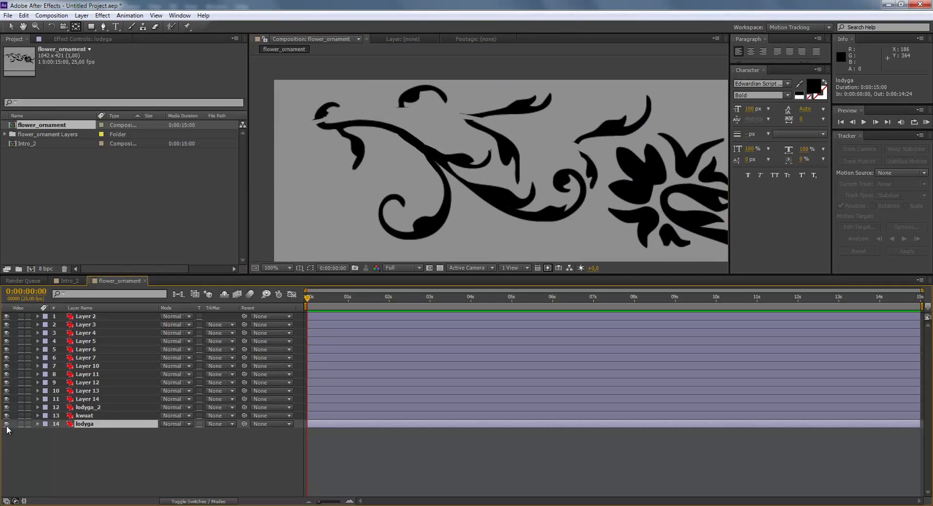
{"action": "left_click", "coordinate": [7, 424]}
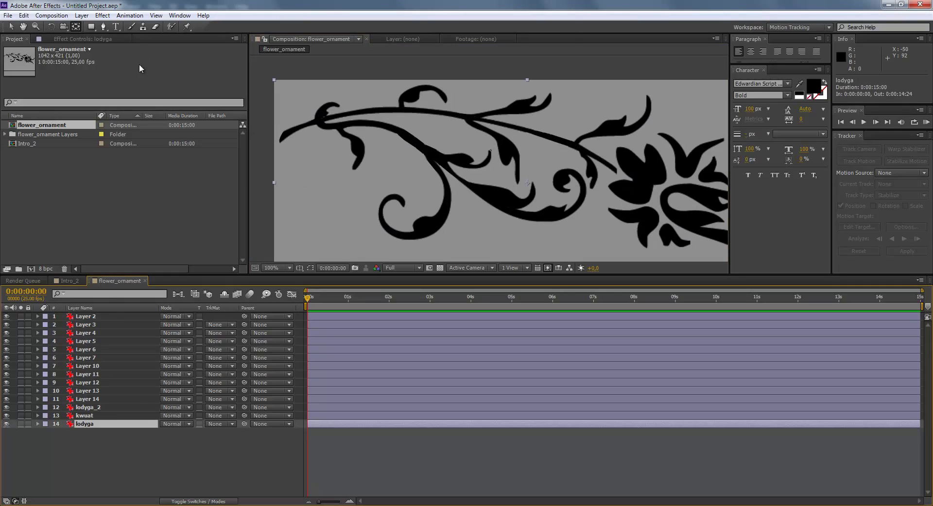
Draw a curved three-vertex Mask 1 on lodyga from the stem's left tip to the flower
{"action": "left_click", "coordinate": [104, 27]}
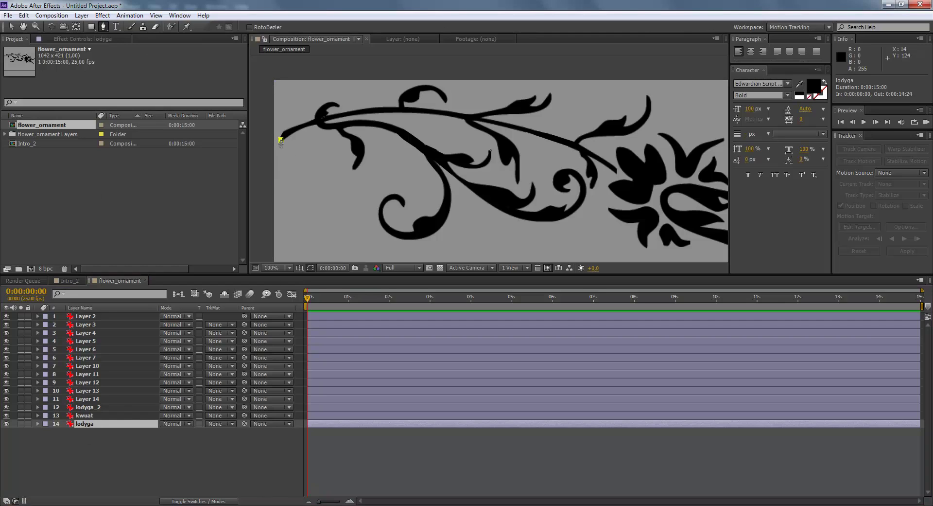
{"action": "left_click_drag", "start_coordinate": [280, 139], "coordinate": [289, 132]}
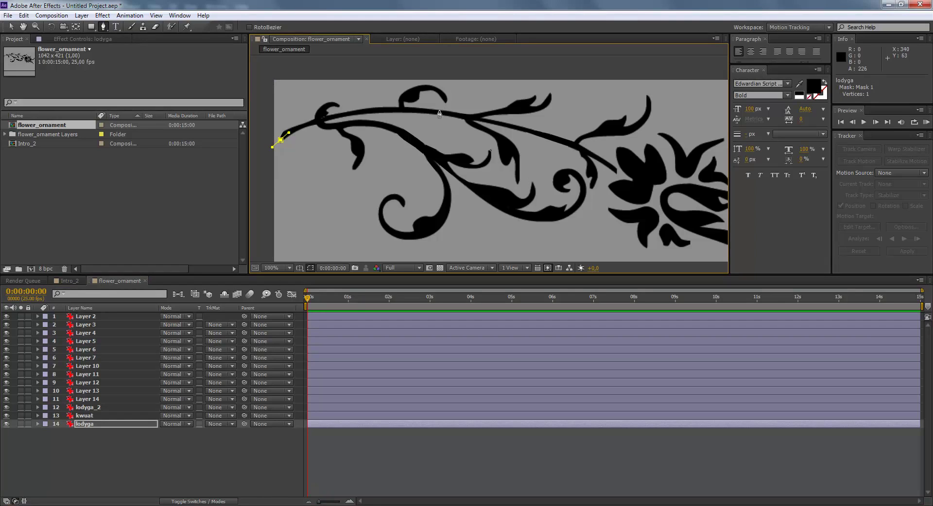
{"action": "left_click_drag", "start_coordinate": [440, 111], "coordinate": [541, 121]}
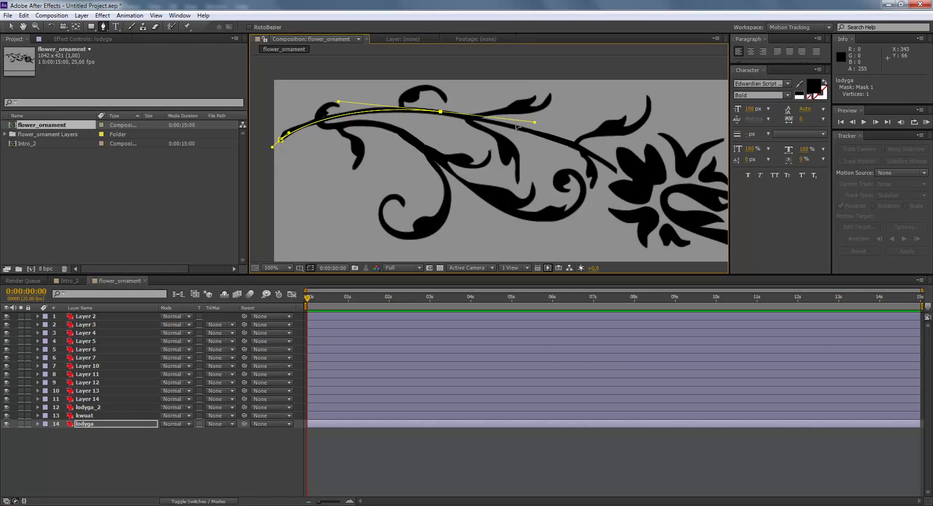
{"action": "left_click_drag", "start_coordinate": [541, 121], "coordinate": [449, 113]}
{"action": "mouse_move", "coordinate": [617, 171]}
{"action": "left_mouse_down"}
{"action": "mouse_move", "coordinate": [670, 220]}
{"action": "mouse_move", "coordinate": [624, 171]}
{"action": "left_mouse_up"}
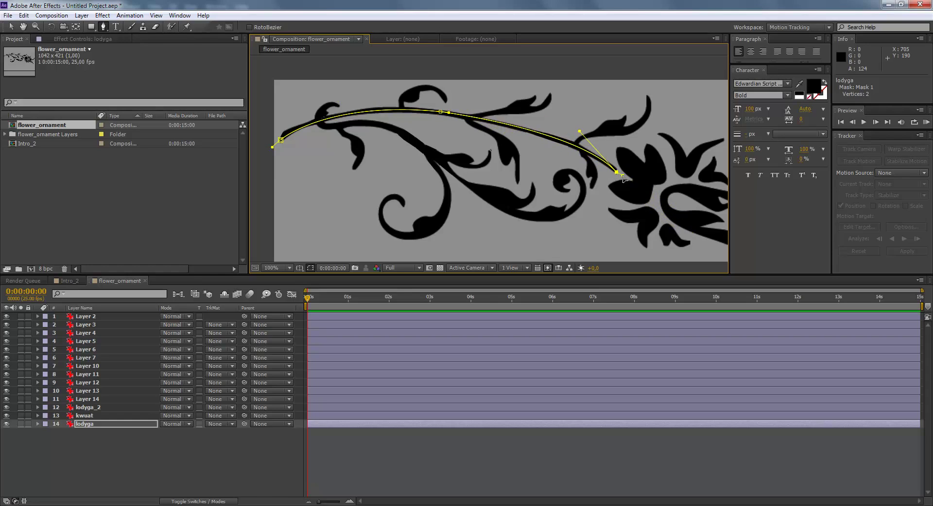
{"action": "scroll", "coordinate": [273, 143], "scroll_direction": "left", "scroll_amount": 3}
{"action": "scroll", "coordinate": [323, 157], "scroll_direction": "up", "scroll_amount": 1}
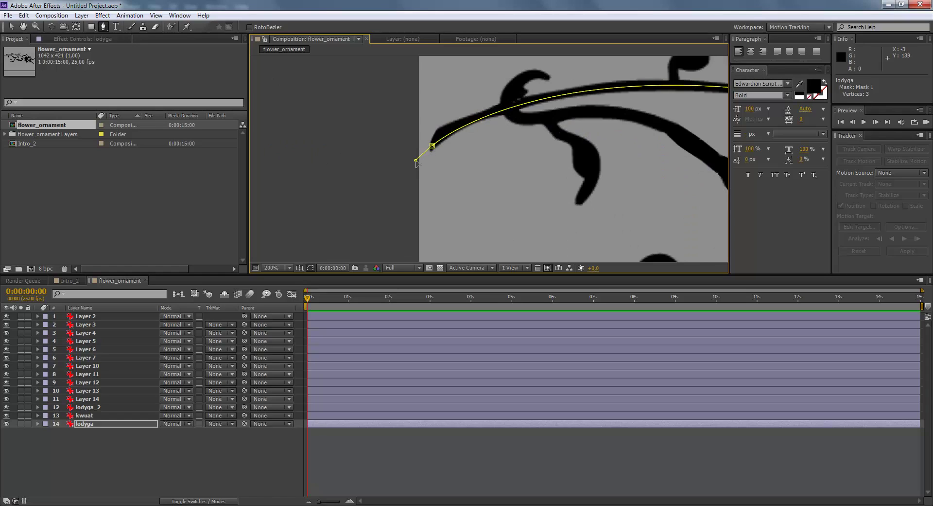
{"action": "left_click_drag", "start_coordinate": [517, 175], "coordinate": [390, 189]}
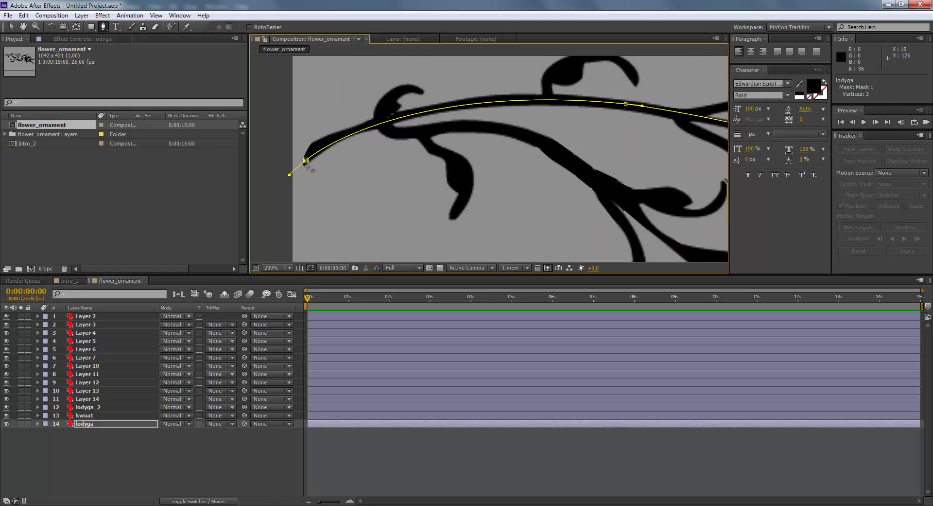
{"action": "scroll", "coordinate": [490, 172], "scroll_direction": "down", "scroll_amount": 1}
{"action": "scroll", "coordinate": [428, 158], "scroll_direction": "down", "scroll_amount": 1}
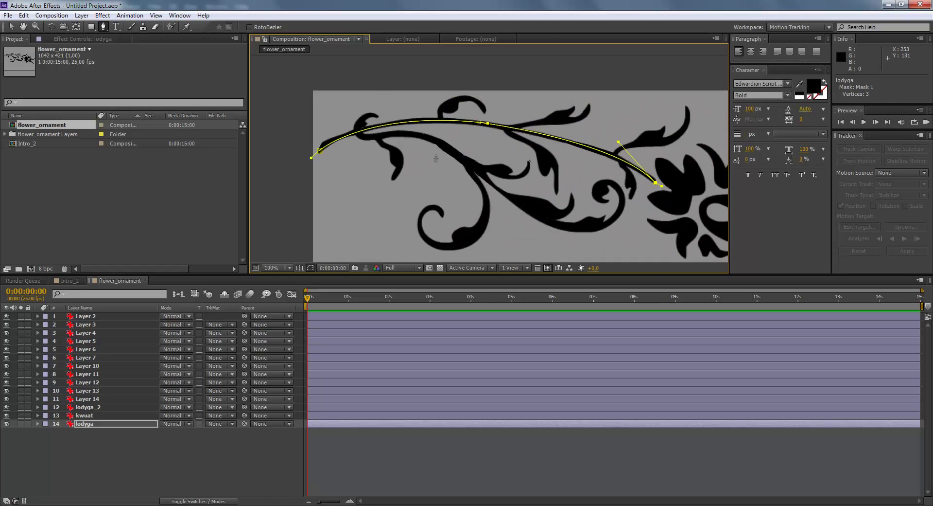
{"action": "left_click", "coordinate": [91, 423]}
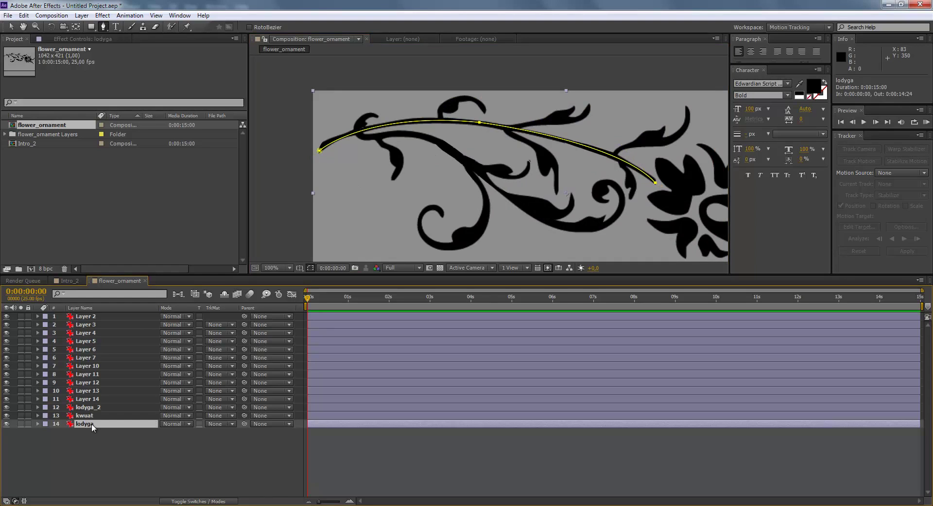
Apply Effect > Generate > Stroke to the lodyga layer so it follows Mask 1
{"action": "right_click", "coordinate": [91, 424]}
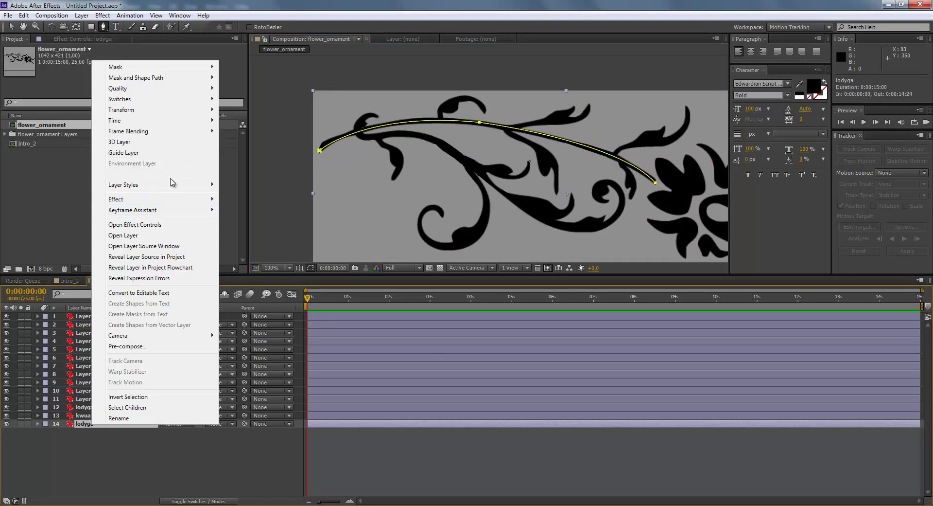
{"action": "mouse_move", "coordinate": [161, 203]}
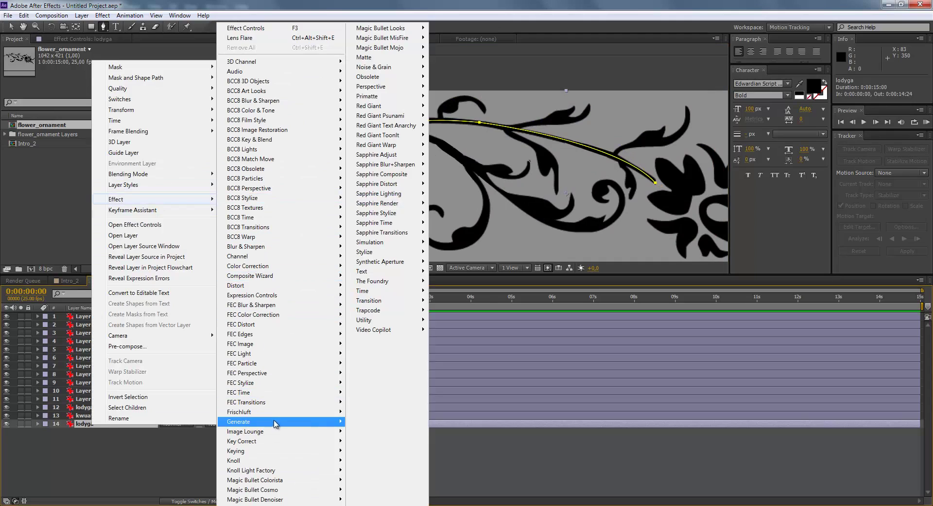
{"action": "mouse_move", "coordinate": [276, 423]}
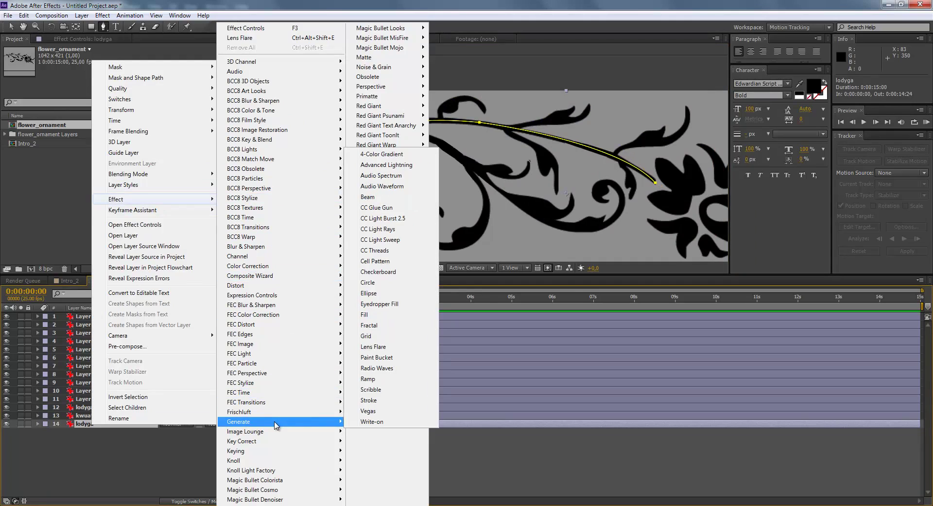
{"action": "left_click", "coordinate": [384, 402]}
{"action": "scroll", "coordinate": [393, 144], "scroll_direction": "up", "scroll_amount": 2}
{"action": "scroll", "coordinate": [510, 208], "scroll_direction": "up", "scroll_amount": 1}
{"action": "scroll", "coordinate": [488, 161], "scroll_direction": "up", "scroll_amount": 1}
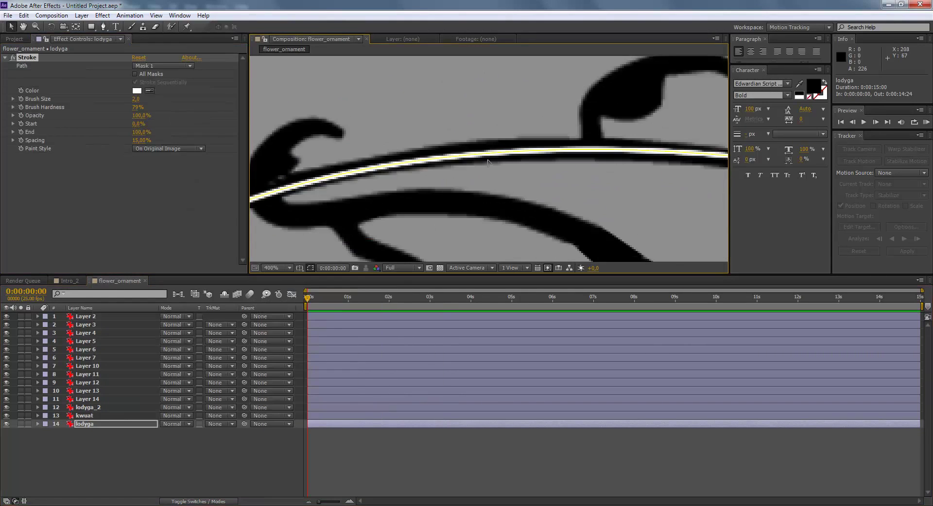
{"action": "scroll", "coordinate": [487, 162], "scroll_direction": "down", "scroll_amount": 2}
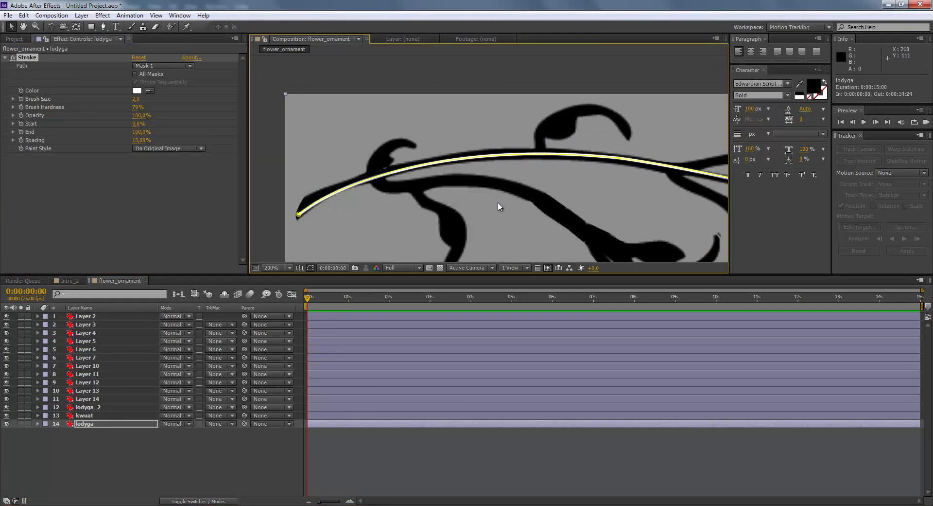
{"action": "scroll", "coordinate": [499, 206], "scroll_direction": "down", "scroll_amount": 2}
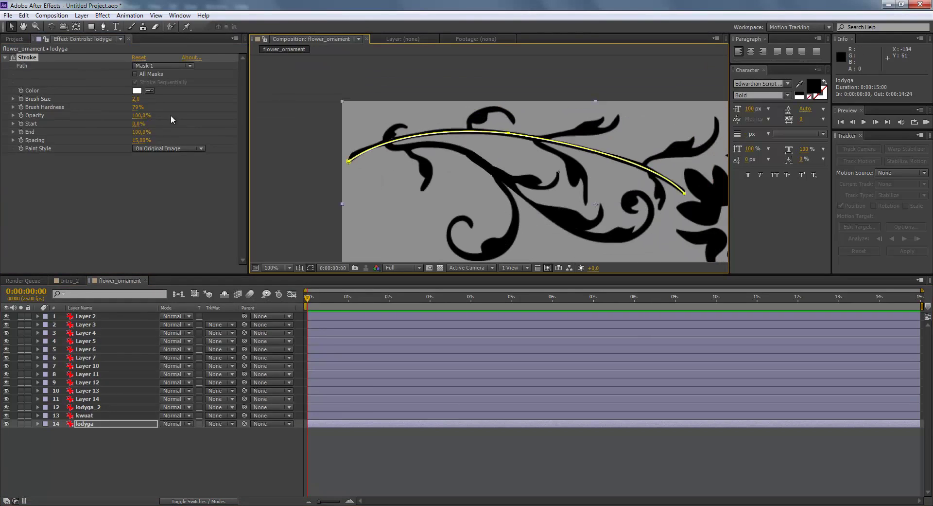
Set the Stroke Brush Size to 10 and move Mask 1's first vertex onto the stem tip
{"action": "left_click", "coordinate": [134, 99]}
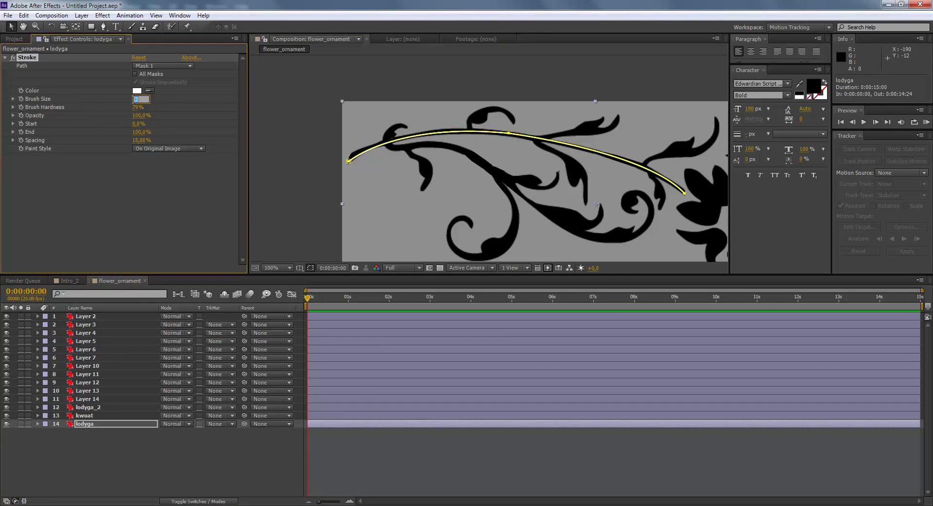
{"action": "type", "text": "10"}
{"action": "key", "text": "Return"}
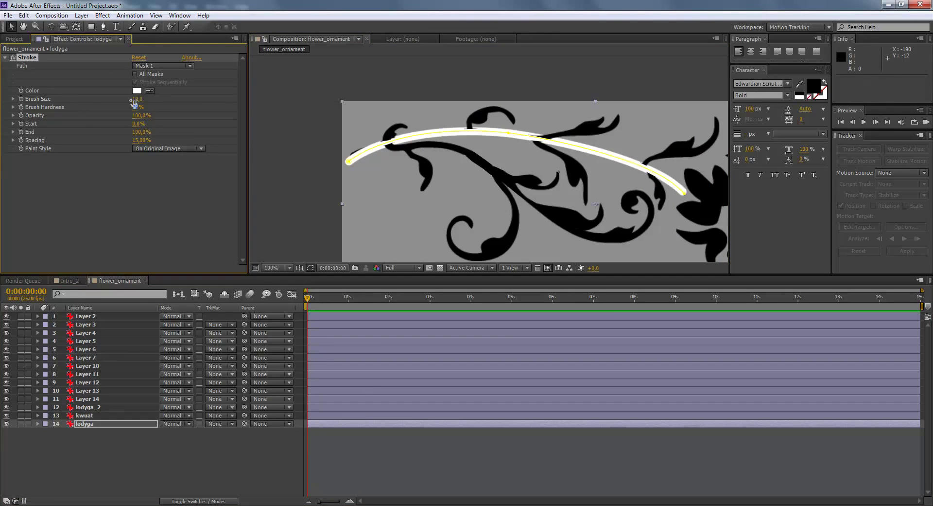
{"action": "scroll", "coordinate": [390, 156], "scroll_direction": "up", "scroll_amount": 2}
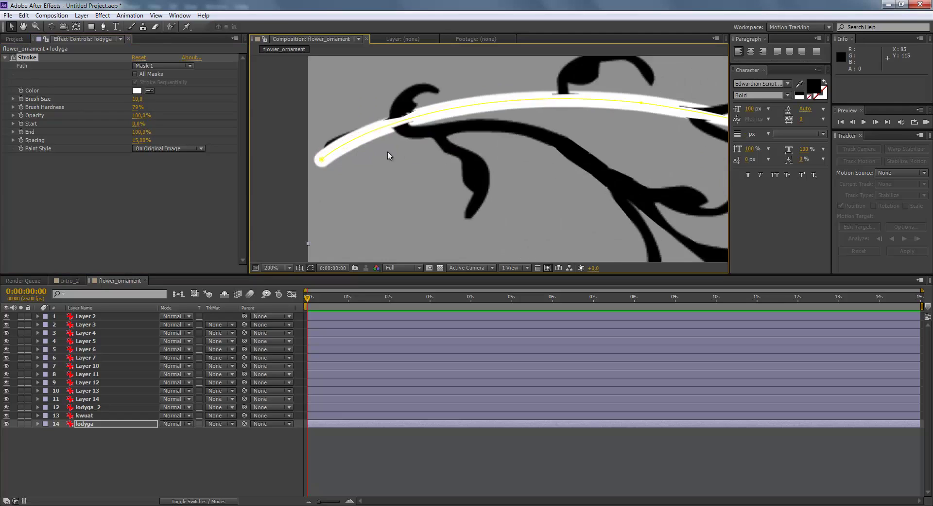
{"action": "scroll", "coordinate": [450, 183], "scroll_direction": "up", "scroll_amount": 1}
{"action": "scroll", "coordinate": [353, 224], "scroll_direction": "up", "scroll_amount": 1}
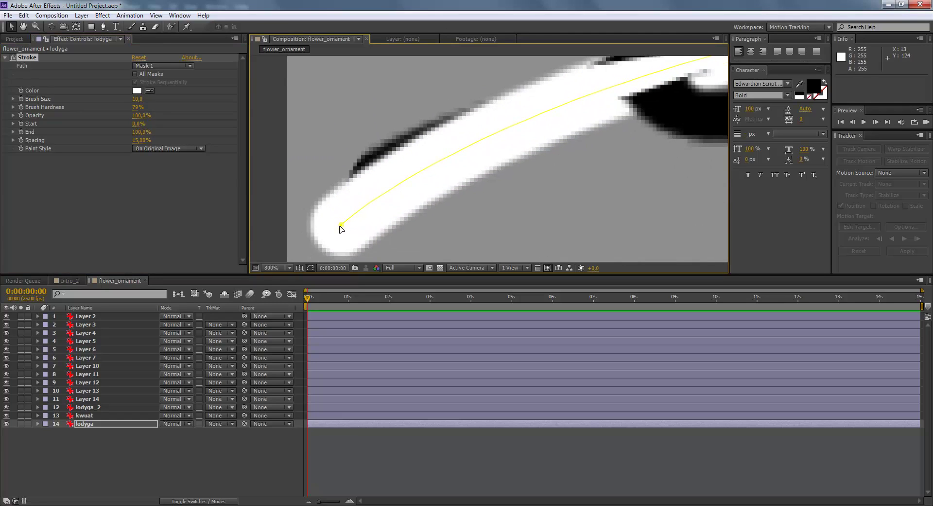
{"action": "left_click_drag", "start_coordinate": [342, 228], "coordinate": [339, 222]}
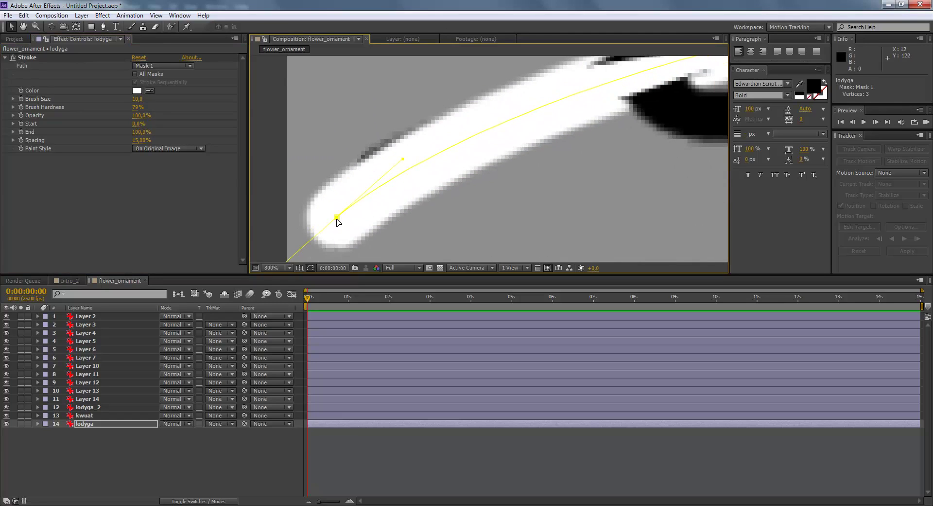
{"action": "scroll", "coordinate": [466, 168], "scroll_direction": "down", "scroll_amount": 4}
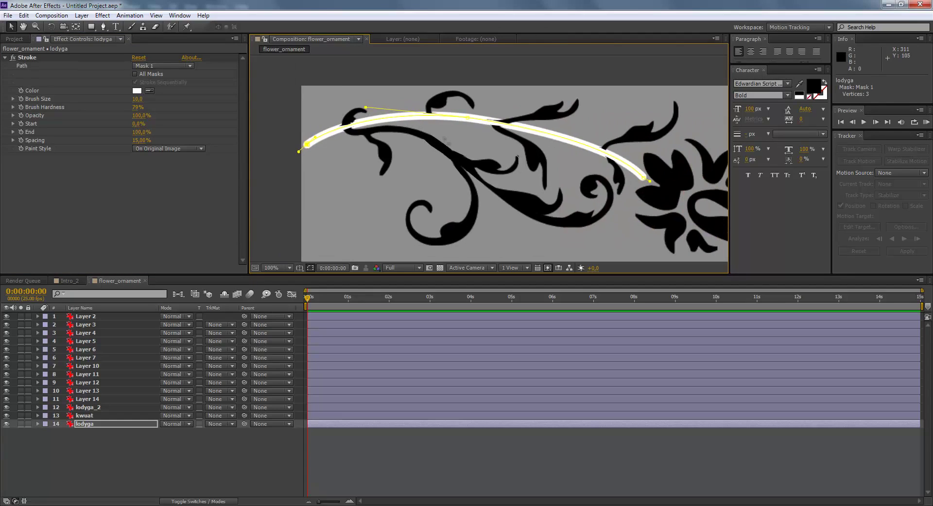
{"action": "left_click_drag", "start_coordinate": [140, 99], "coordinate": [136, 98]}
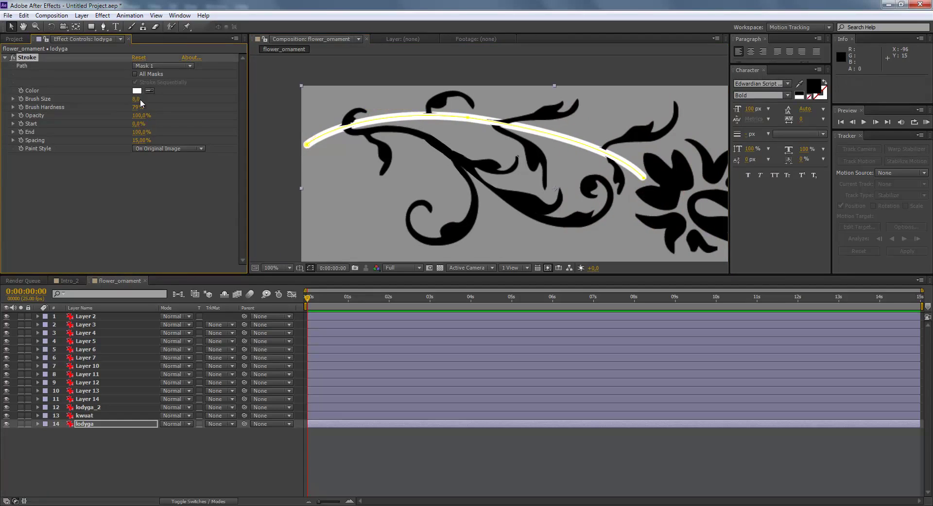
{"action": "left_click", "coordinate": [140, 98]}
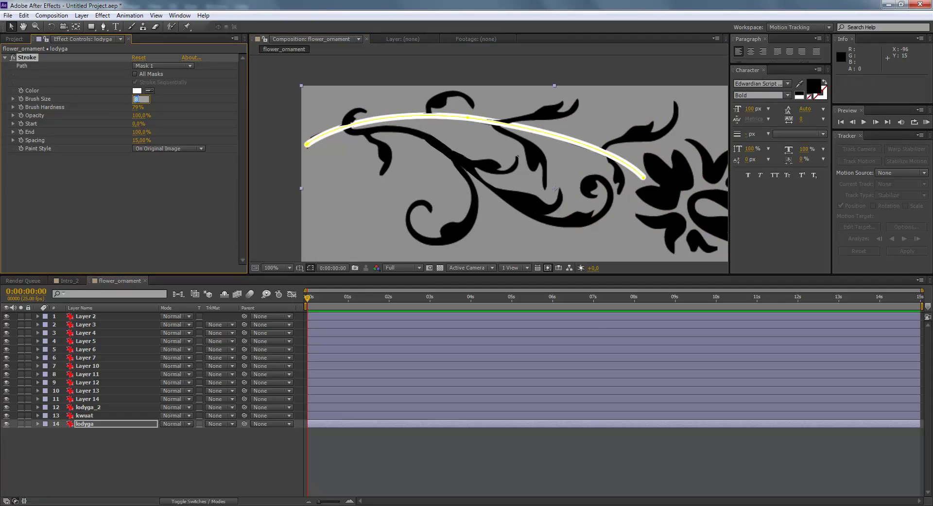
{"action": "key", "text": "Return"}
{"action": "left_click_drag", "start_coordinate": [136, 99], "coordinate": [138, 101]}
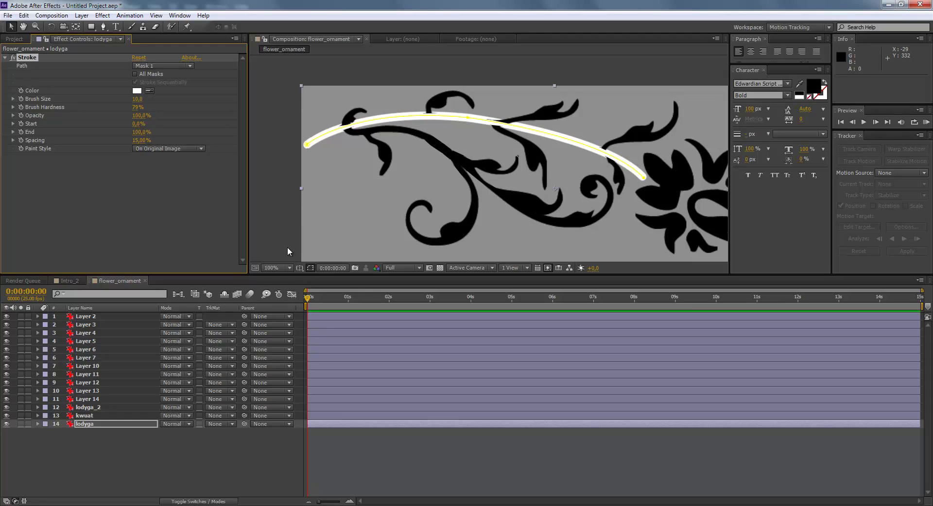
At 0s, keyframe the Stroke End at 0% with Paint Style set to Reveal Original Image
{"action": "left_click", "coordinate": [635, 299]}
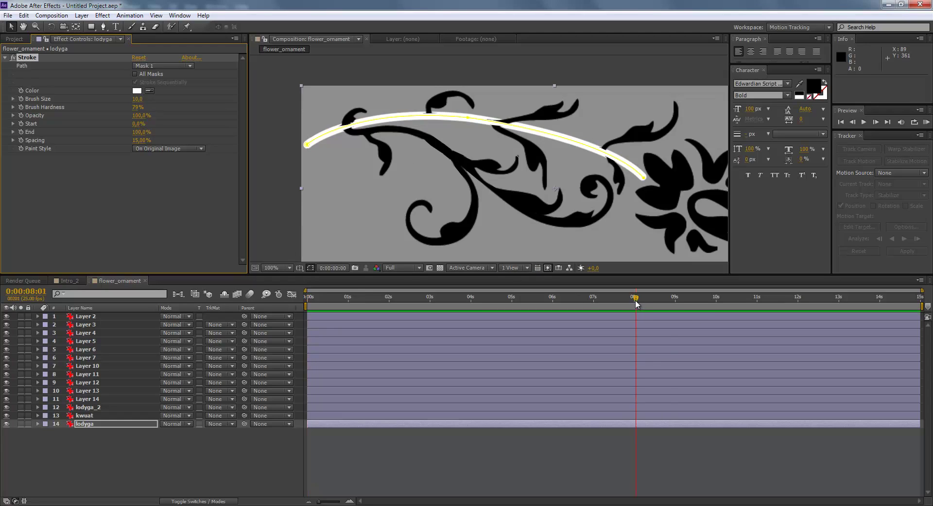
{"action": "key", "text": "Home"}
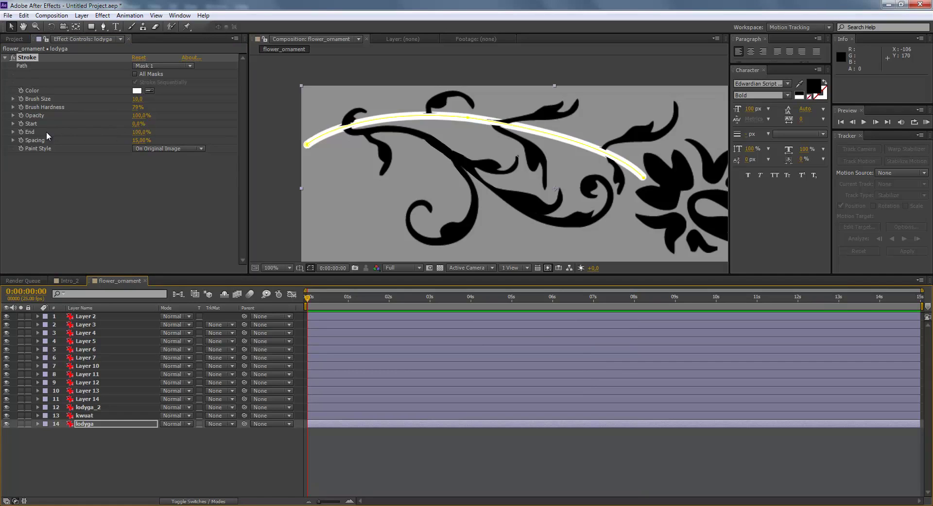
{"action": "left_click", "coordinate": [20, 132]}
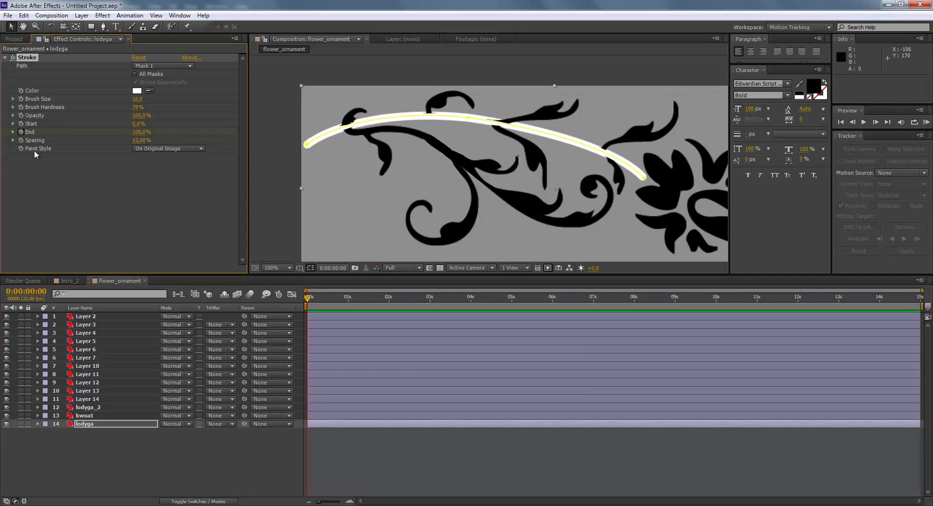
{"action": "left_click", "coordinate": [170, 149]}
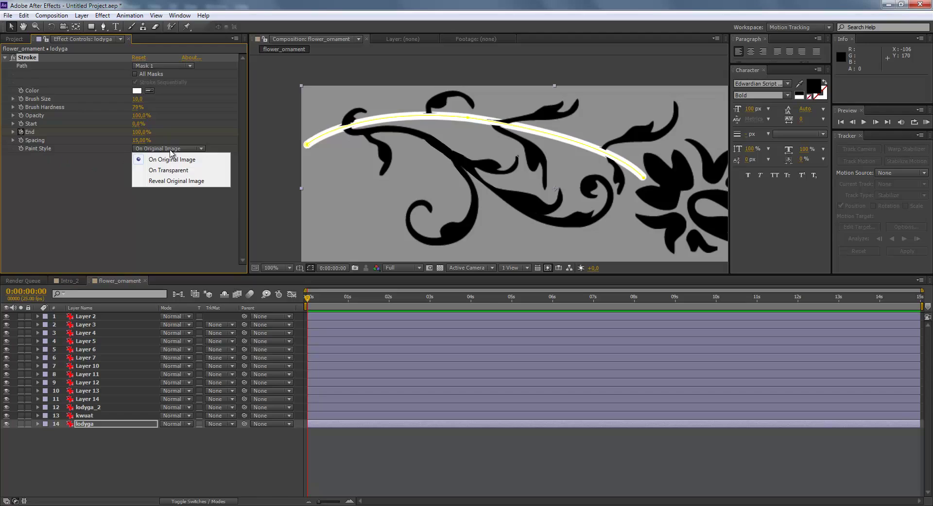
{"action": "left_click", "coordinate": [171, 179]}
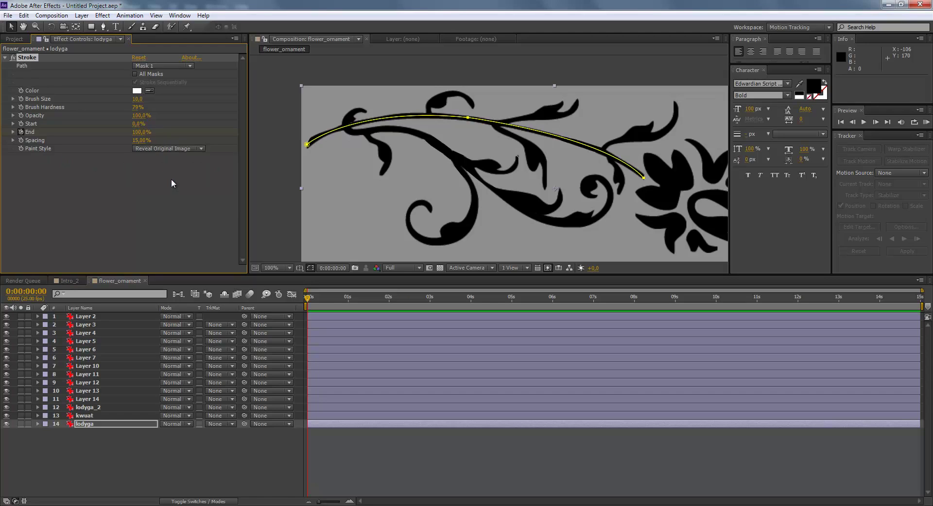
{"action": "left_click", "coordinate": [139, 131]}
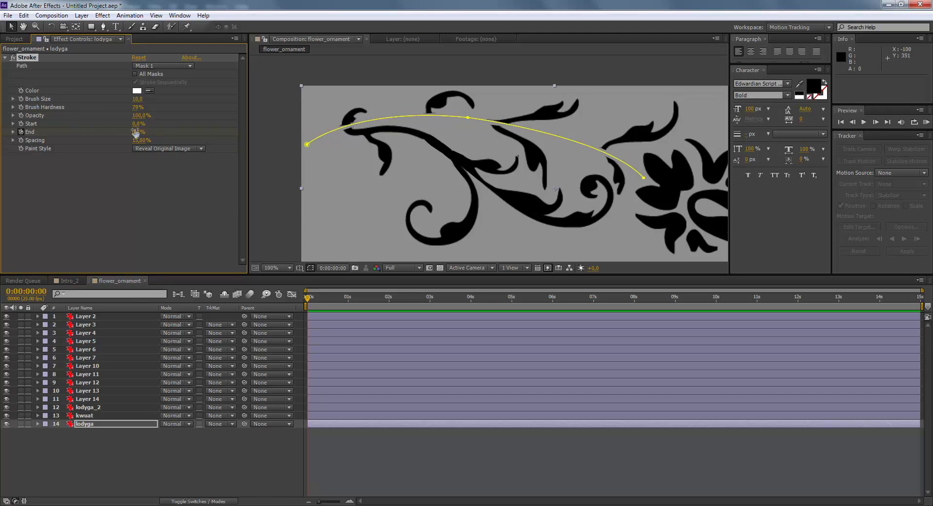
Hide the mask outline, keyframe End at 100% at 8 seconds, and preview from the start
{"action": "left_click", "coordinate": [308, 268]}
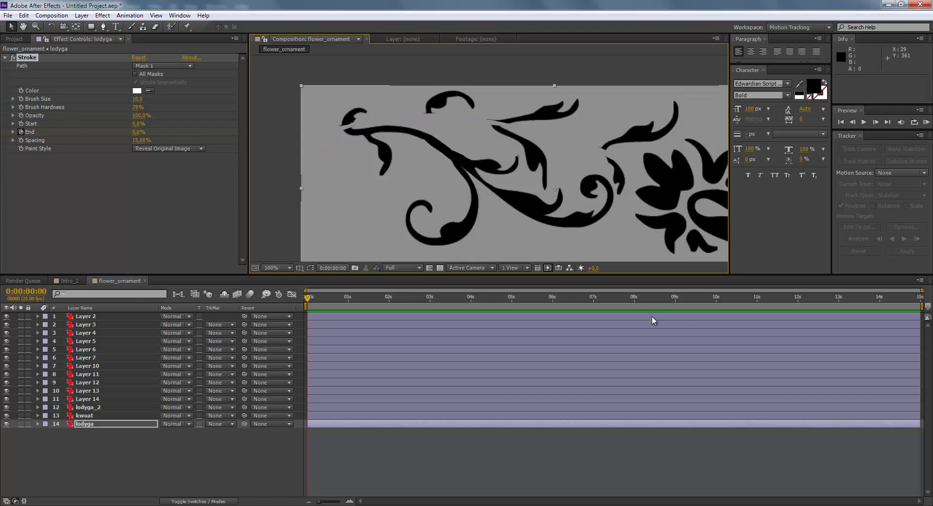
{"action": "left_click_drag", "start_coordinate": [612, 297], "coordinate": [635, 298]}
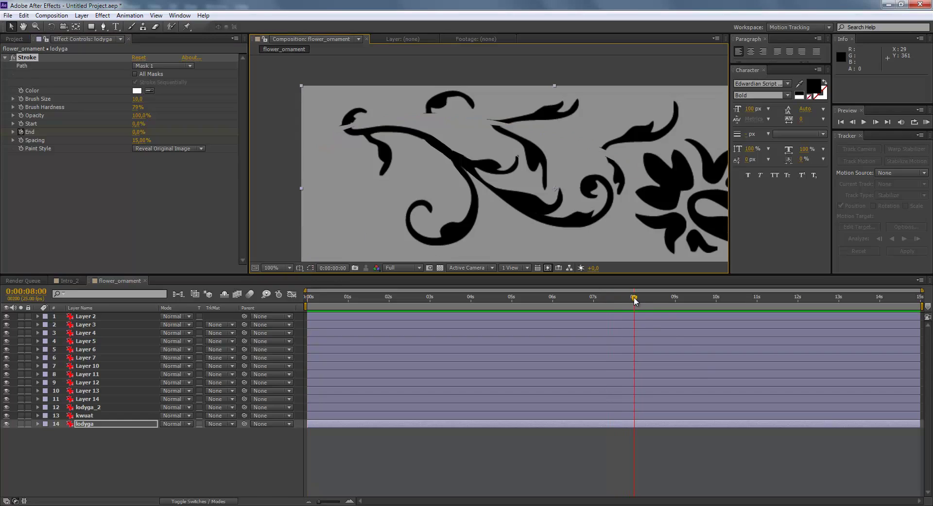
{"action": "left_click", "coordinate": [137, 131]}
{"action": "type", "text": "100"}
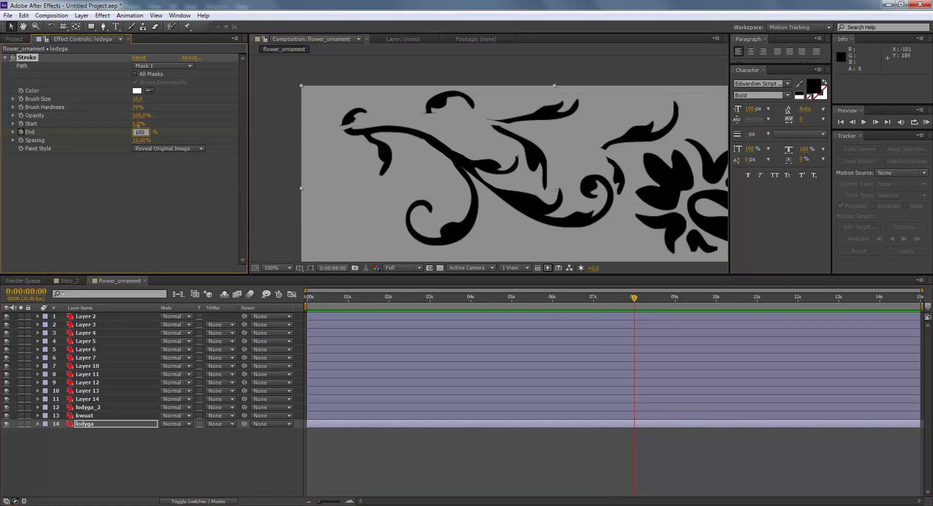
{"action": "key", "text": "Return"}
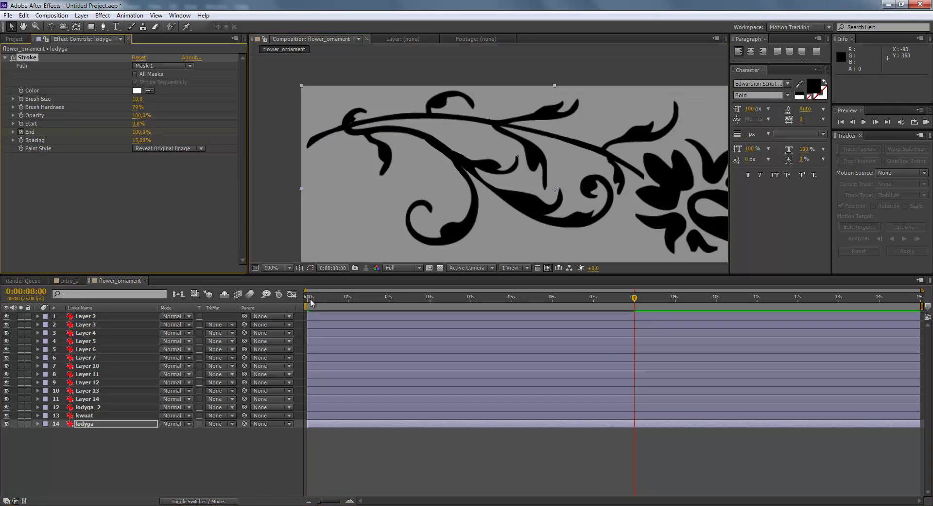
{"action": "left_click_drag", "start_coordinate": [311, 301], "coordinate": [303, 298]}
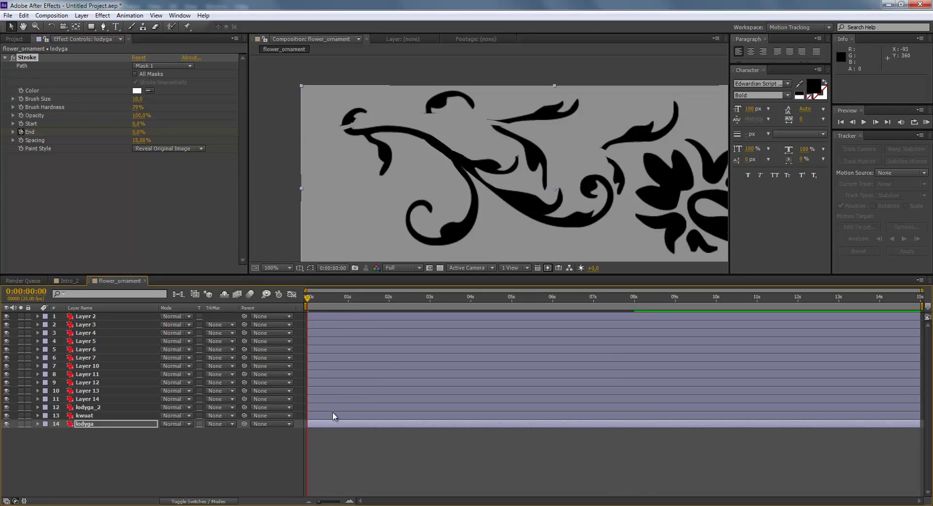
{"action": "key", "text": "space"}
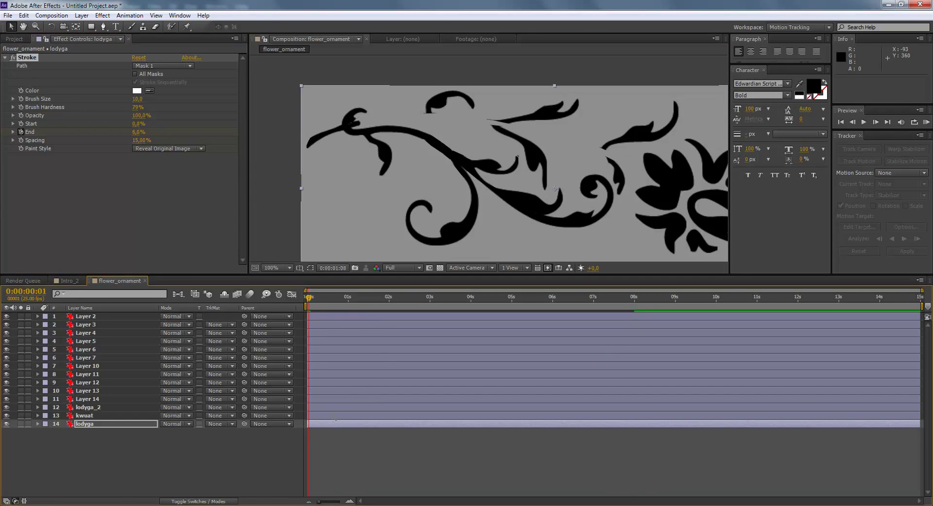
Switch the Stroke Paint Style to On Original Image and step forward frames to watch it grow
{"action": "left_click", "coordinate": [160, 148]}
{"action": "left_click", "coordinate": [168, 160]}
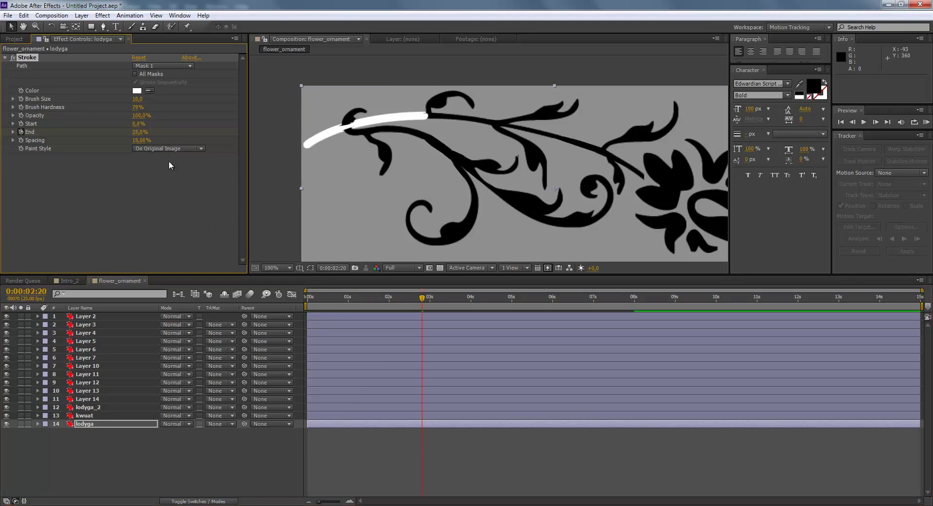
{"action": "key", "text": "Page_Down"}
{"action": "key", "text": "Page_Down"}
{"action": "key", "text": "Page_Down"}
{"action": "key", "text": "Page_Down"}
{"action": "key", "text": "Page_Down"}
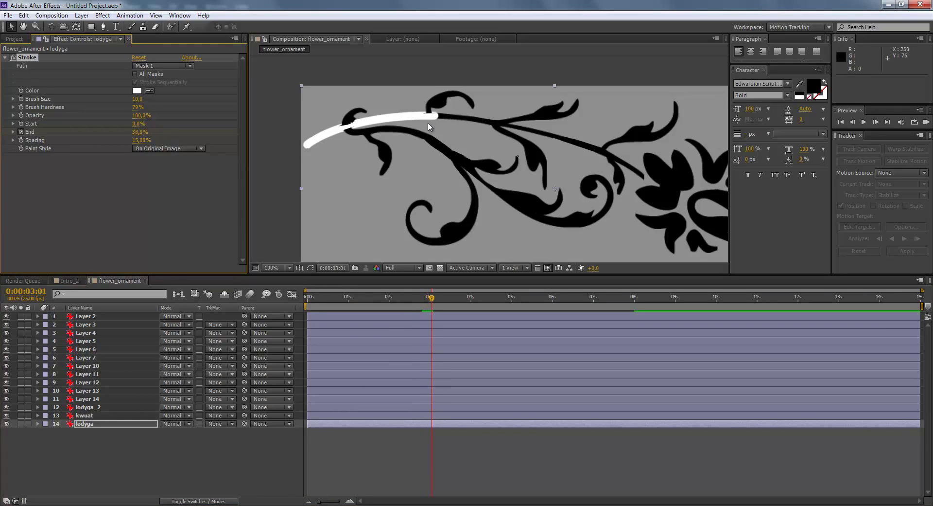
{"action": "key", "text": "Page_Down"}
{"action": "key", "text": "Page_Down"}
{"action": "key", "text": "Page_Down"}
{"action": "key", "text": "Page_Down"}
{"action": "key", "text": "Page_Down"}
{"action": "key", "text": "Page_Down"}
{"action": "key", "text": "Page_Down"}
{"action": "key", "text": "Page_Down"}
{"action": "key", "text": "Page_Down"}
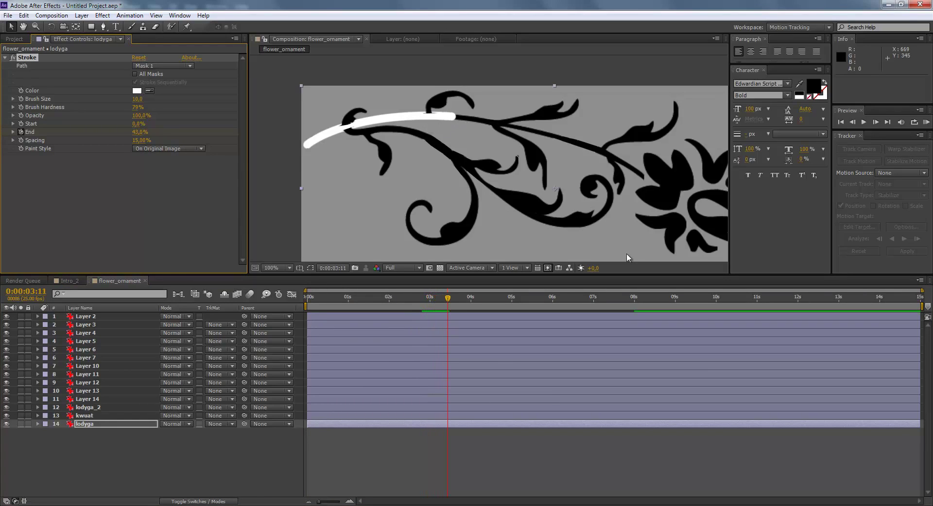
{"action": "key", "text": "Page_Down"}
{"action": "key", "text": "Page_Down"}
{"action": "key", "text": "Page_Down"}
{"action": "key", "text": "Page_Down"}
{"action": "key", "text": "Page_Down"}
{"action": "key", "text": "Page_Down"}
Restore Paint Style to Reveal Original Image, step and scrub toward 7s, then return to 0s
{"action": "left_click", "coordinate": [195, 149]}
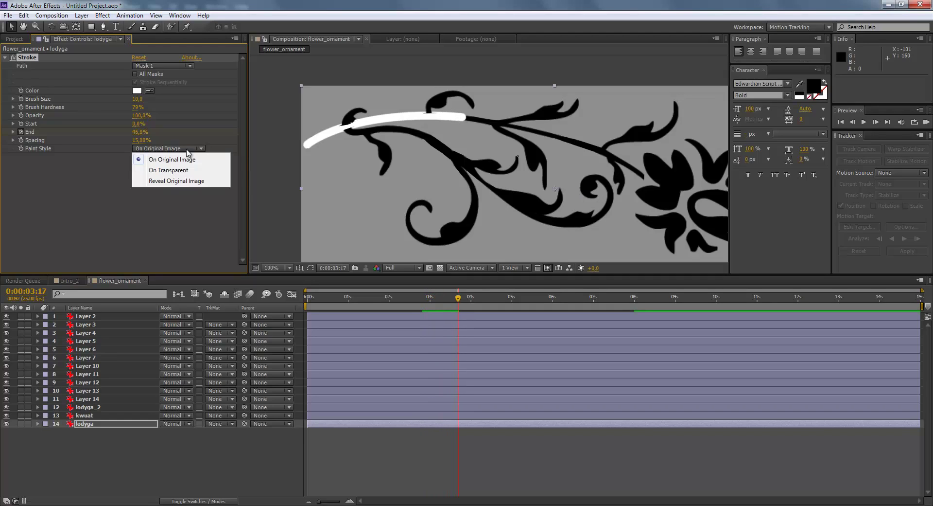
{"action": "left_click", "coordinate": [181, 182]}
{"action": "key", "text": "Page_Down"}
{"action": "key", "text": "Page_Down"}
{"action": "key", "text": "Page_Down"}
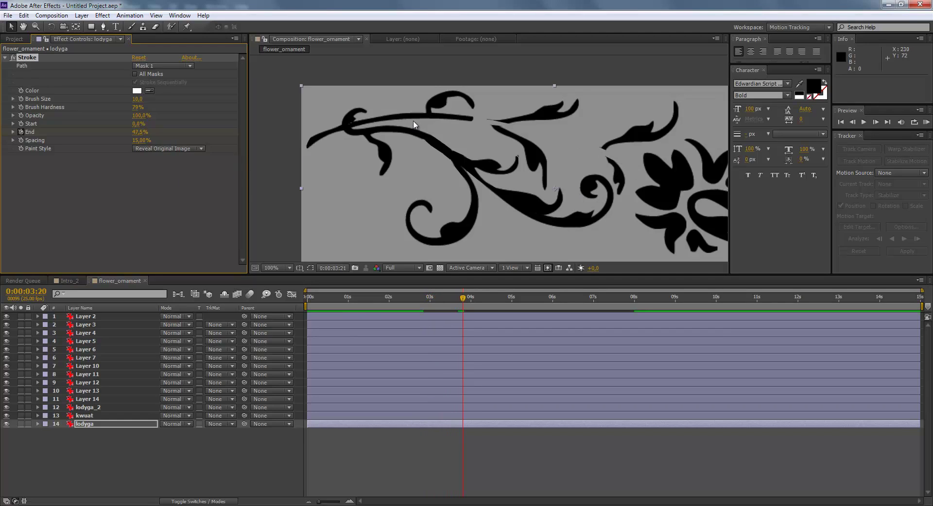
{"action": "key", "text": "Page_Down"}
{"action": "key", "text": "Page_Down"}
{"action": "key", "text": "Page_Down"}
{"action": "key", "text": "Page_Down"}
{"action": "key", "text": "Page_Down"}
{"action": "key", "text": "Page_Down"}
{"action": "key", "text": "Page_Down"}
{"action": "key", "text": "Page_Down"}
{"action": "key", "text": "Page_Down"}
{"action": "key", "text": "Page_Down"}
{"action": "key", "text": "Page_Down"}
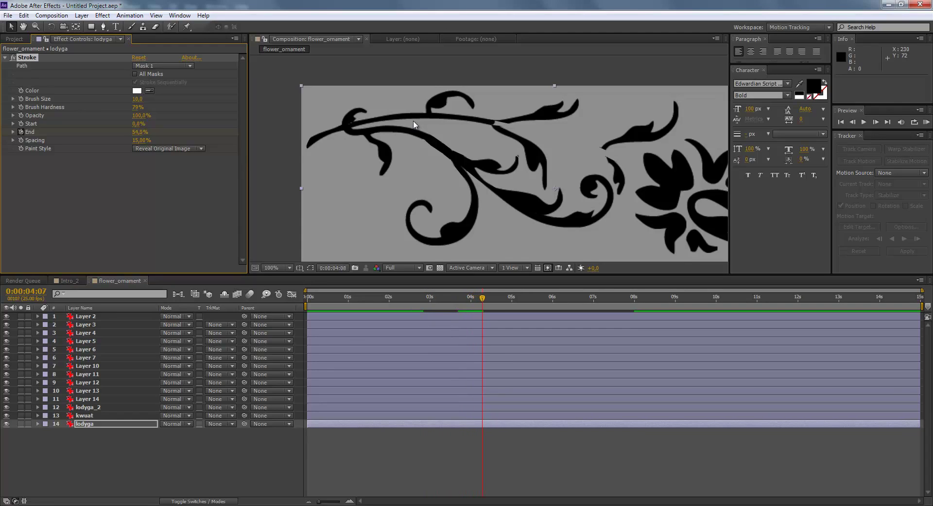
{"action": "key", "text": "Page_Down"}
{"action": "key", "text": "Page_Down"}
{"action": "key", "text": "Page_Down"}
{"action": "key", "text": "Page_Down"}
{"action": "key", "text": "Page_Down"}
{"action": "key", "text": "Page_Down"}
{"action": "key", "text": "Page_Down"}
{"action": "key", "text": "Page_Down"}
{"action": "key", "text": "Page_Down"}
{"action": "key", "text": "Page_Down"}
{"action": "key", "text": "Page_Down"}
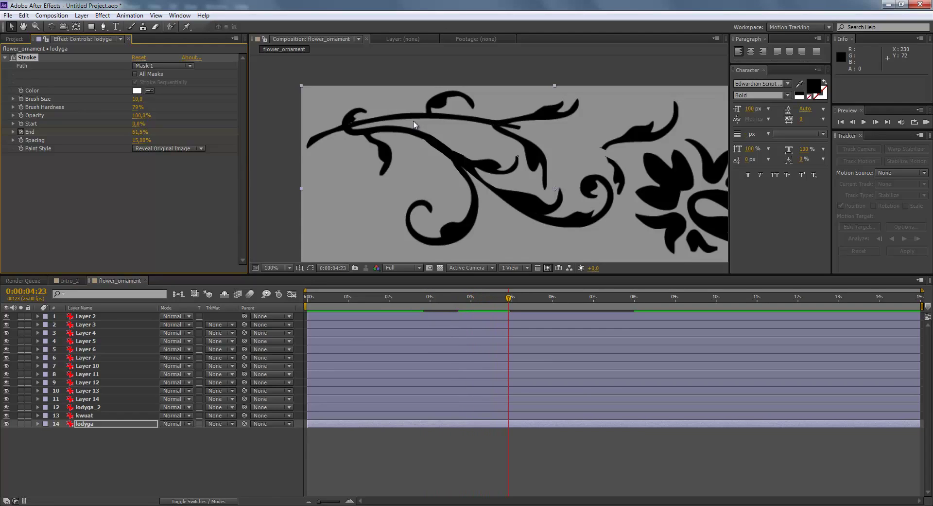
{"action": "key", "text": "Page_Down"}
{"action": "key", "text": "Page_Down"}
{"action": "key", "text": "Page_Down"}
{"action": "key", "text": "Page_Down"}
{"action": "key", "text": "Page_Down"}
{"action": "key", "text": "Page_Down"}
{"action": "key", "text": "Page_Down"}
{"action": "key", "text": "Page_Down"}
{"action": "key", "text": "Page_Down"}
{"action": "key", "text": "Page_Down"}
{"action": "key", "text": "Page_Down"}
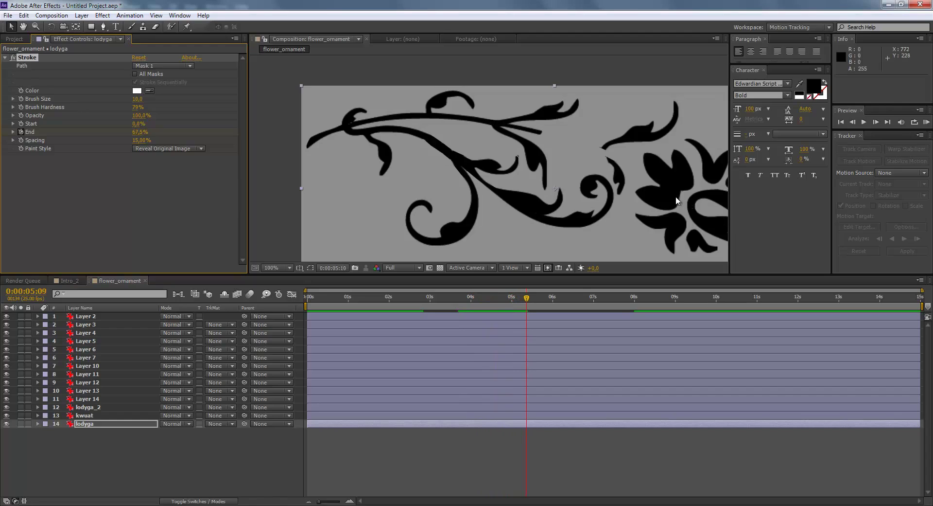
{"action": "key", "text": "Page_Down"}
{"action": "key", "text": "Page_Down"}
{"action": "key", "text": "Page_Down"}
{"action": "key", "text": "Page_Down"}
{"action": "key", "text": "Page_Down"}
{"action": "key", "text": "Page_Down"}
{"action": "key", "text": "Page_Down"}
{"action": "key", "text": "Page_Down"}
{"action": "key", "text": "Page_Down"}
{"action": "key", "text": "Page_Down"}
{"action": "key", "text": "Page_Down"}
{"action": "key", "text": "Page_Down"}
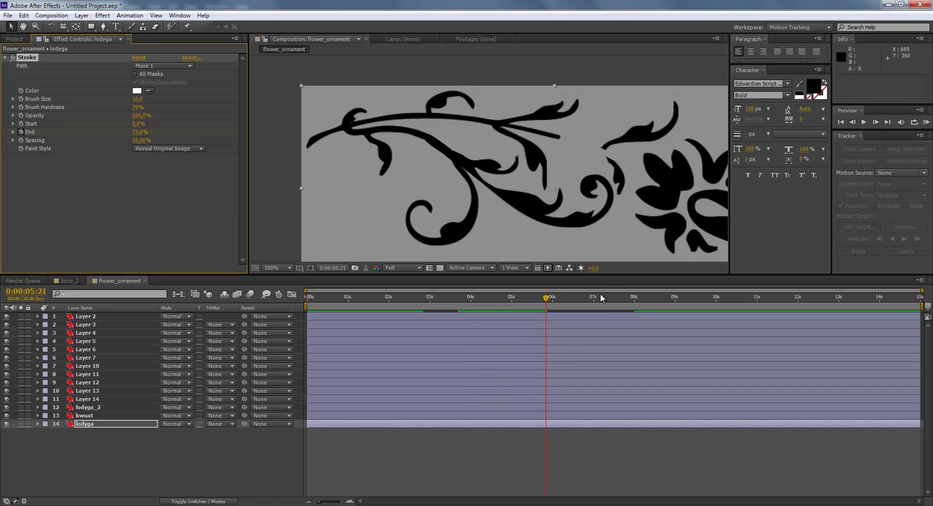
{"action": "left_click_drag", "start_coordinate": [588, 298], "coordinate": [626, 297]}
{"action": "key", "text": "Home"}
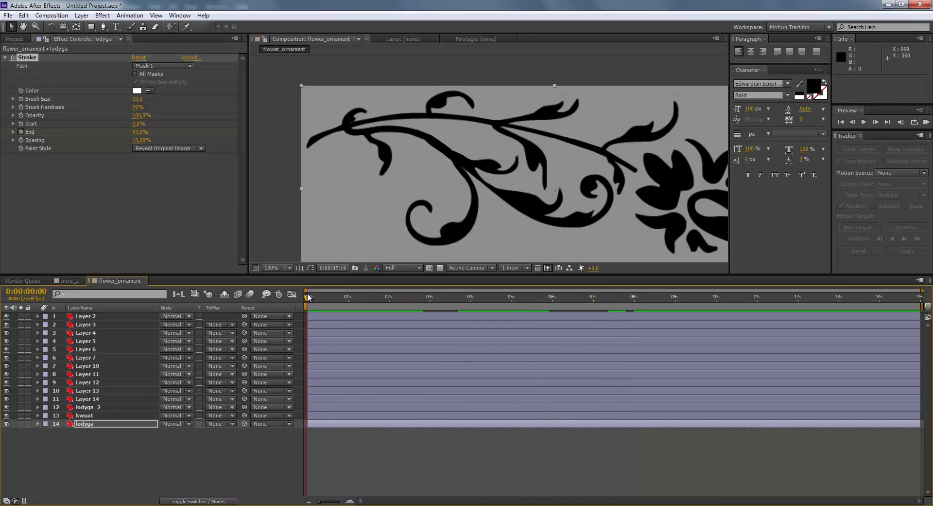
Select lodyga_2, magnify the viewer to 200% and play back the animation
{"action": "left_click", "coordinate": [92, 409]}
{"action": "scroll", "coordinate": [375, 156], "scroll_direction": "up", "scroll_amount": 1}
{"action": "scroll", "coordinate": [430, 163], "scroll_direction": "up", "scroll_amount": 1}
{"action": "key", "text": "Page_Down"}
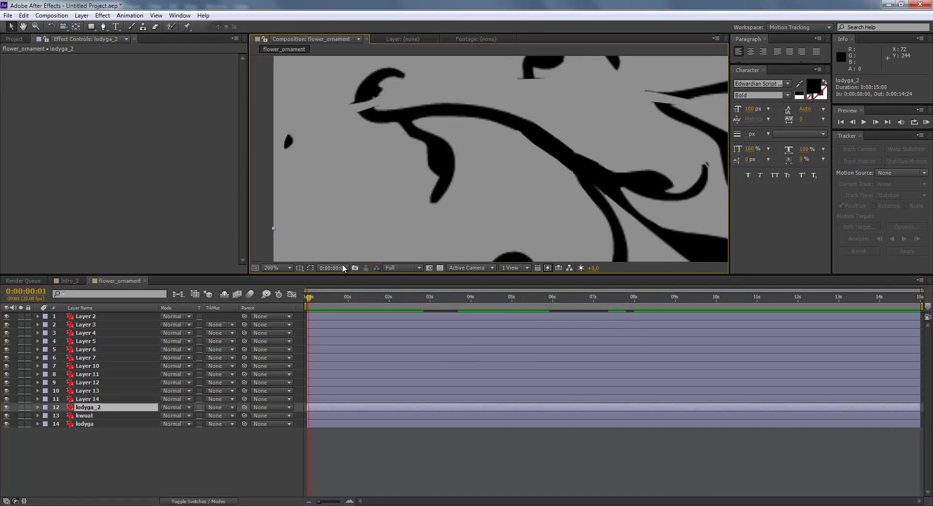
{"action": "key", "text": "space"}
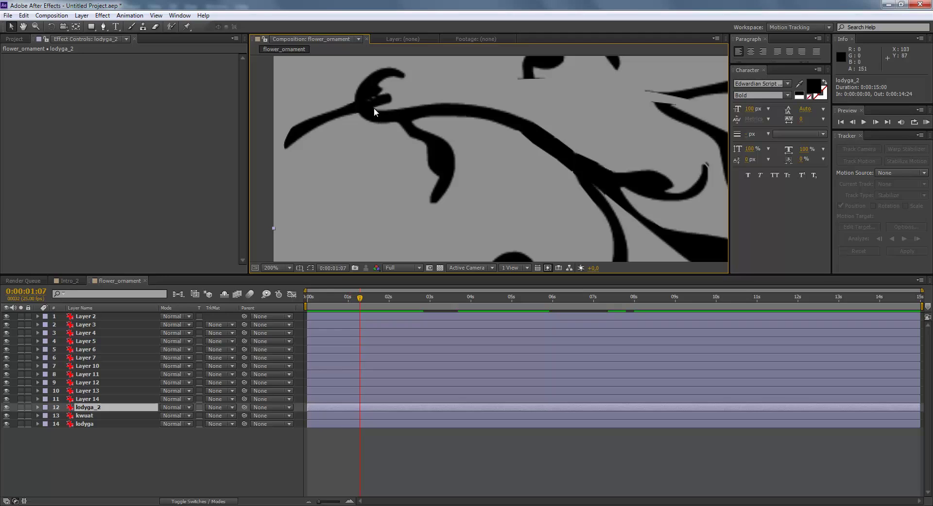
Draw a six-vertex Bezier Mask 1 on lodyga_2 along the stem's centre line into its curl
{"action": "left_click", "coordinate": [103, 27]}
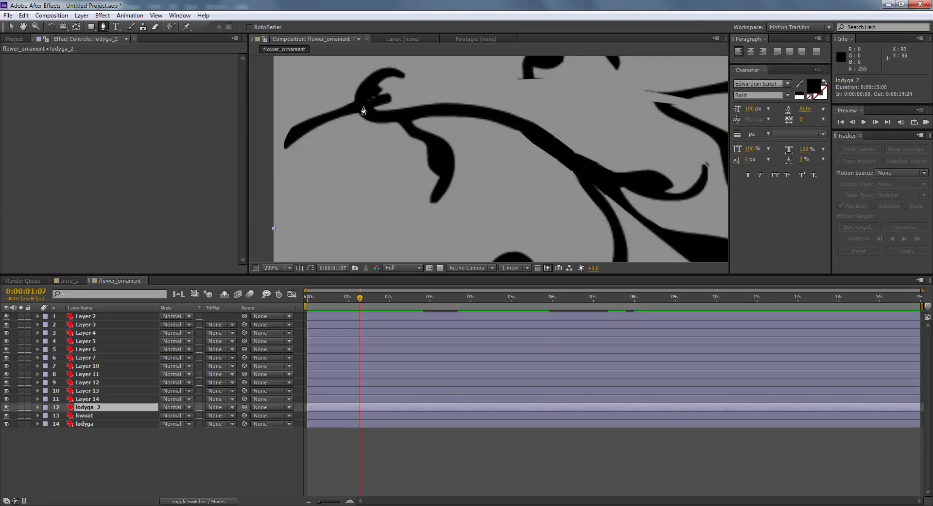
{"action": "mouse_move", "coordinate": [364, 106]}
{"action": "left_mouse_down"}
{"action": "mouse_move", "coordinate": [439, 103]}
{"action": "mouse_move", "coordinate": [426, 111]}
{"action": "left_mouse_up"}
{"action": "mouse_move", "coordinate": [553, 146]}
{"action": "left_mouse_down"}
{"action": "mouse_move", "coordinate": [619, 198]}
{"action": "mouse_move", "coordinate": [594, 181]}
{"action": "mouse_move", "coordinate": [580, 190]}
{"action": "mouse_move", "coordinate": [621, 202]}
{"action": "left_mouse_up"}
{"action": "left_click_drag", "start_coordinate": [691, 148], "coordinate": [512, 130]}
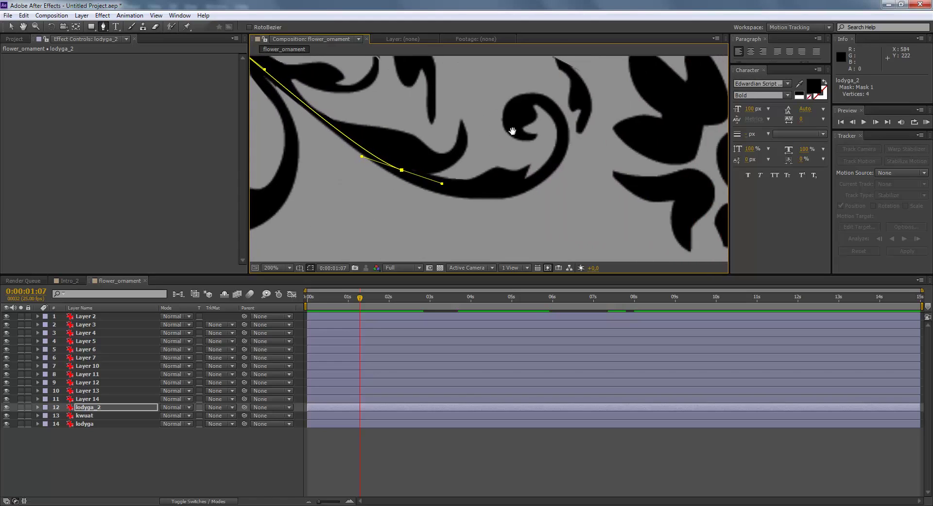
{"action": "left_click_drag", "start_coordinate": [563, 152], "coordinate": [628, 80]}
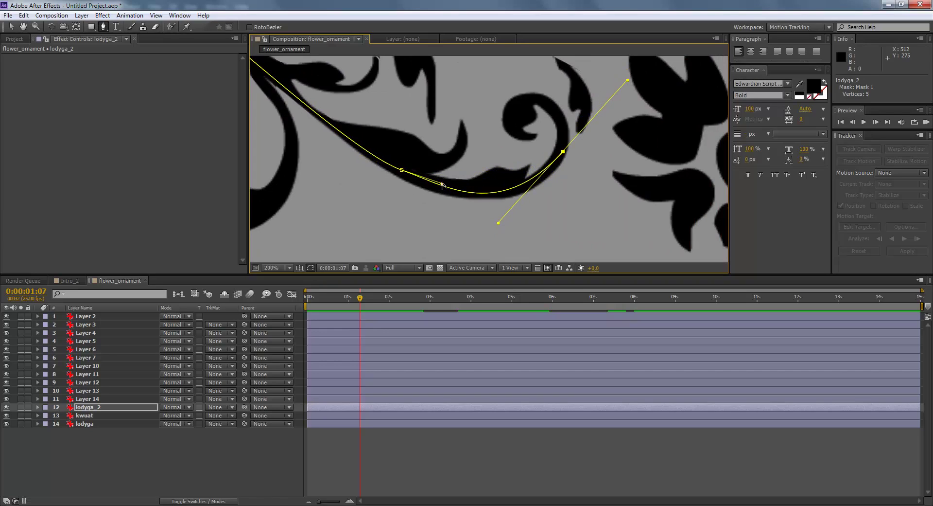
{"action": "left_click_drag", "start_coordinate": [443, 185], "coordinate": [435, 187]}
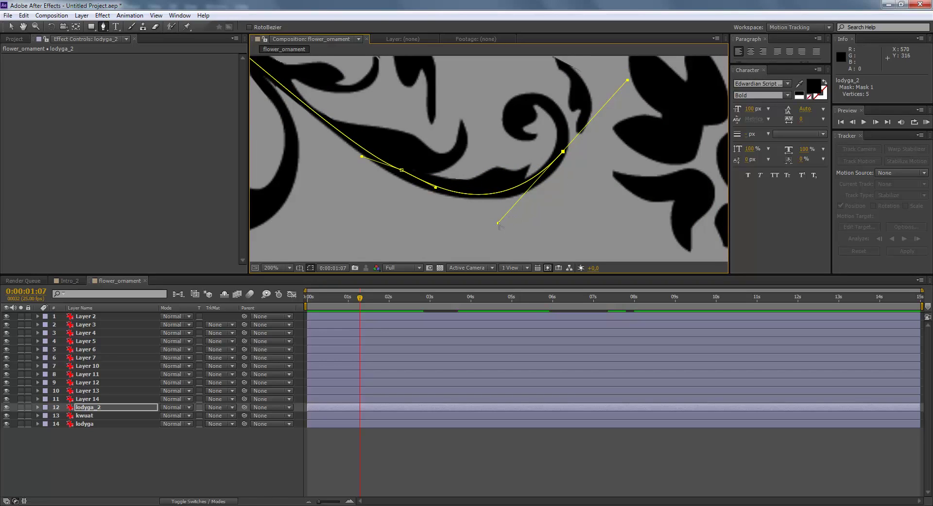
{"action": "left_click_drag", "start_coordinate": [498, 222], "coordinate": [515, 221]}
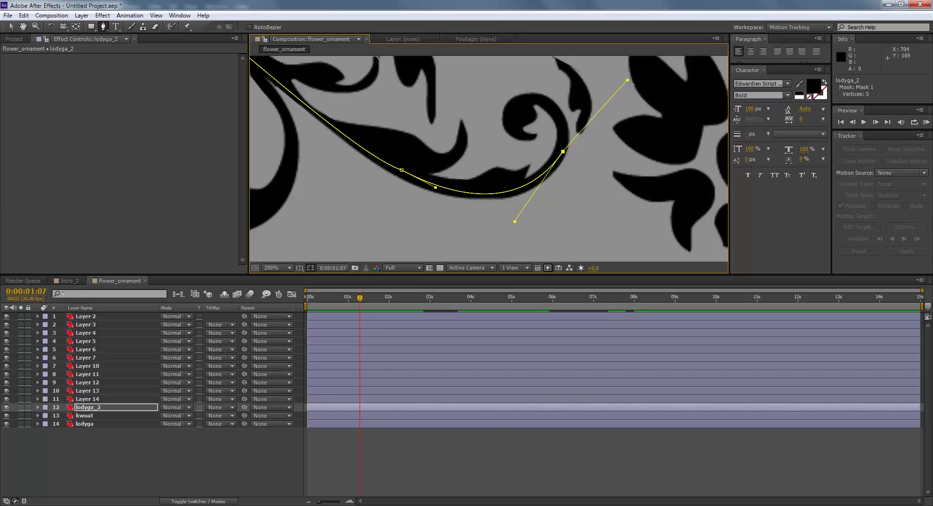
{"action": "left_click_drag", "start_coordinate": [627, 79], "coordinate": [573, 125]}
{"action": "left_click_drag", "start_coordinate": [516, 112], "coordinate": [481, 153]}
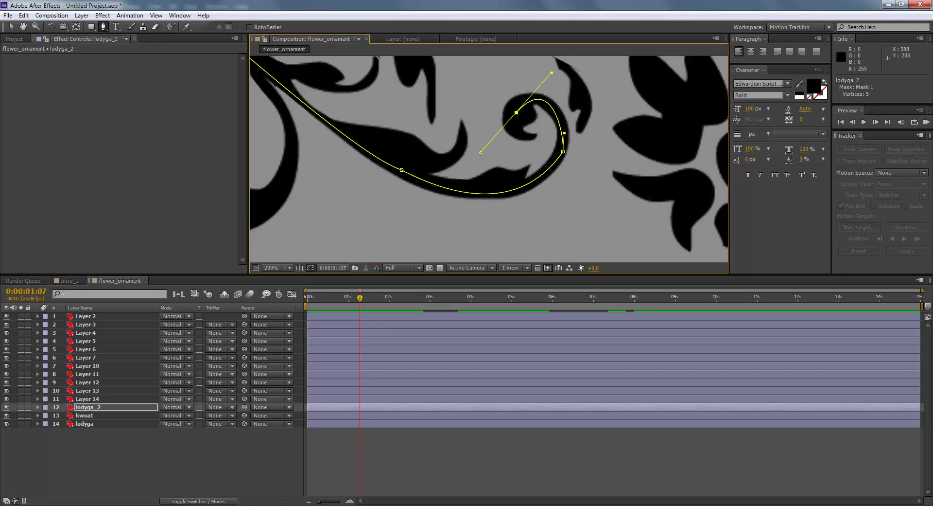
{"action": "mouse_move", "coordinate": [522, 112]}
{"action": "left_mouse_down"}
{"action": "mouse_move", "coordinate": [517, 127]}
{"action": "mouse_move", "coordinate": [527, 137]}
{"action": "left_mouse_up"}
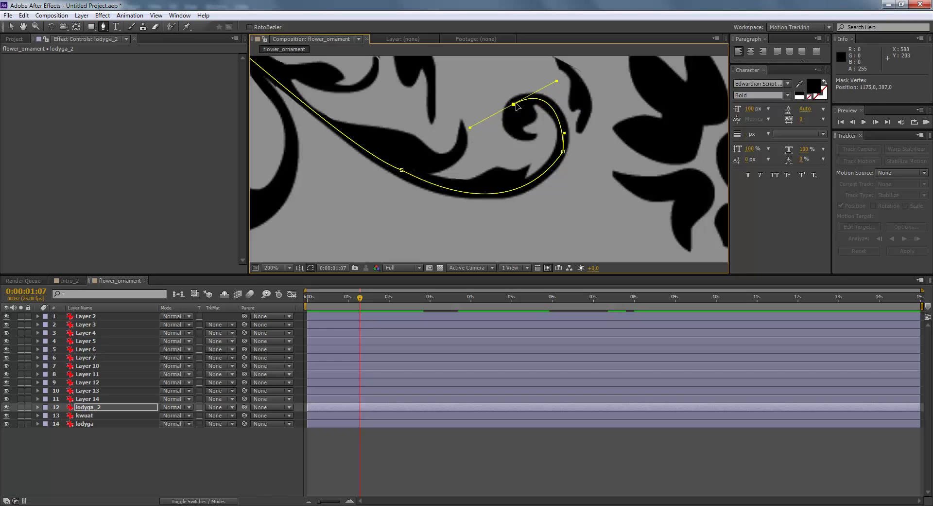
Add vertices around the curl and fit the inner spiral points of lodyga_2's mask
{"action": "left_click", "coordinate": [530, 137]}
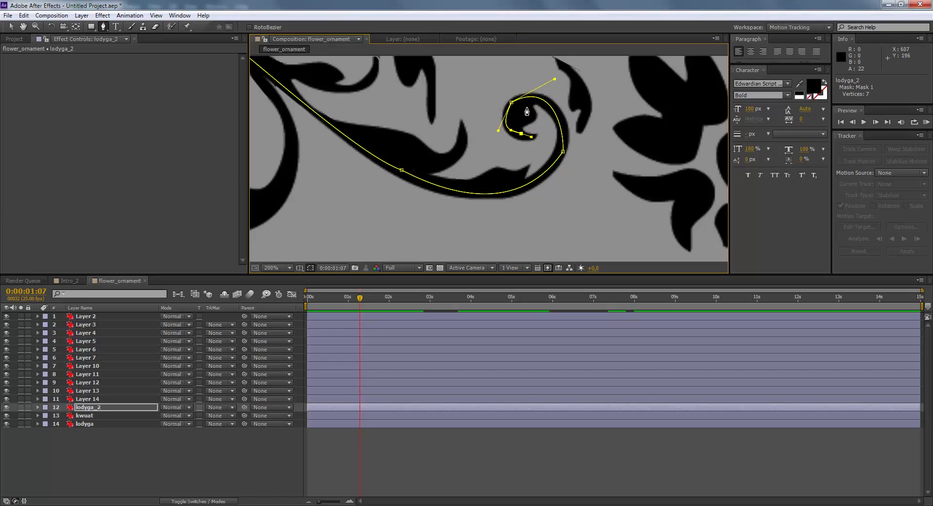
{"action": "left_click_drag", "start_coordinate": [526, 107], "coordinate": [516, 113]}
{"action": "left_click", "coordinate": [511, 123]}
{"action": "left_click", "coordinate": [517, 125]}
{"action": "left_click_drag", "start_coordinate": [522, 134], "coordinate": [525, 135]}
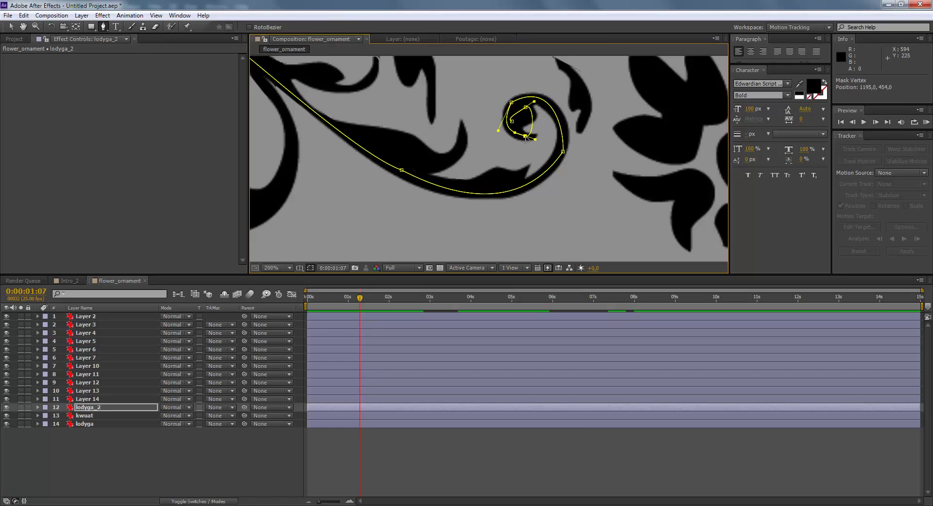
{"action": "left_click_drag", "start_coordinate": [528, 110], "coordinate": [518, 124]}
Reshape the outer spiral curve to fit the stem, zooming in and out to check
{"action": "left_click", "coordinate": [563, 151]}
{"action": "key", "text": "comma"}
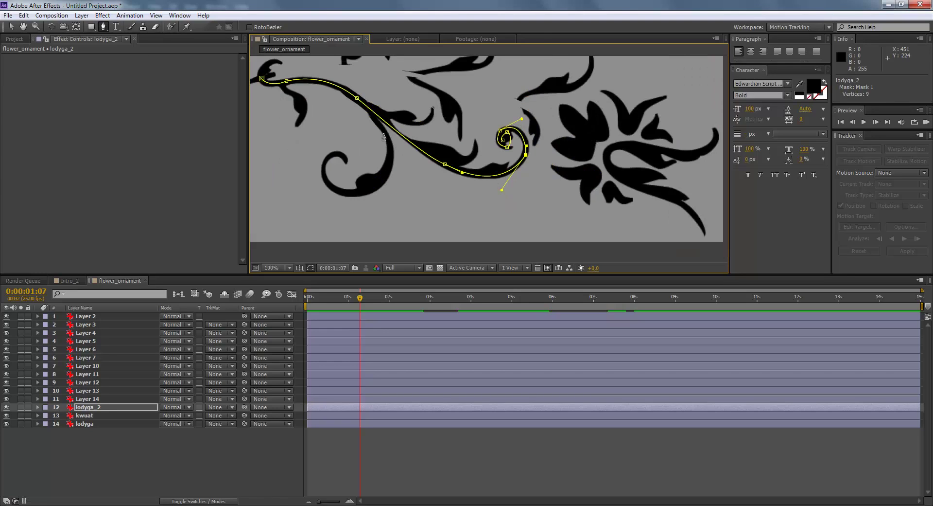
{"action": "key", "text": "period"}
{"action": "key", "text": "period"}
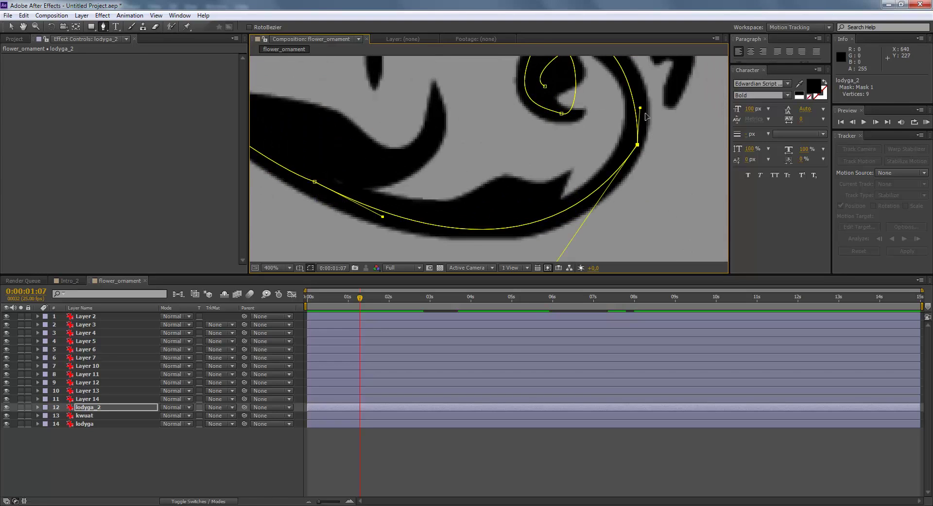
{"action": "left_click_drag", "start_coordinate": [642, 109], "coordinate": [647, 112]}
{"action": "key", "text": "comma"}
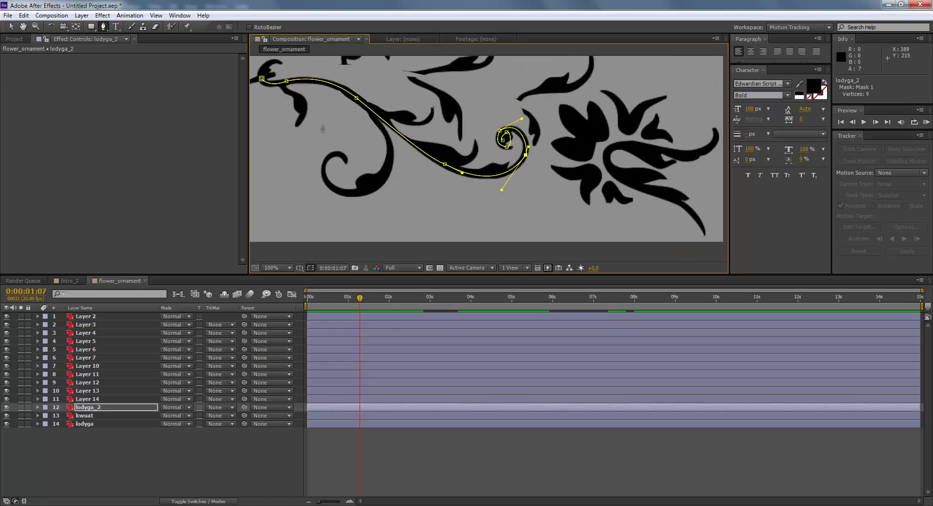
{"action": "key", "text": "comma"}
Apply a Stroke effect to lodyga_2 and set its Brush Size to 10
{"action": "right_click", "coordinate": [88, 410]}
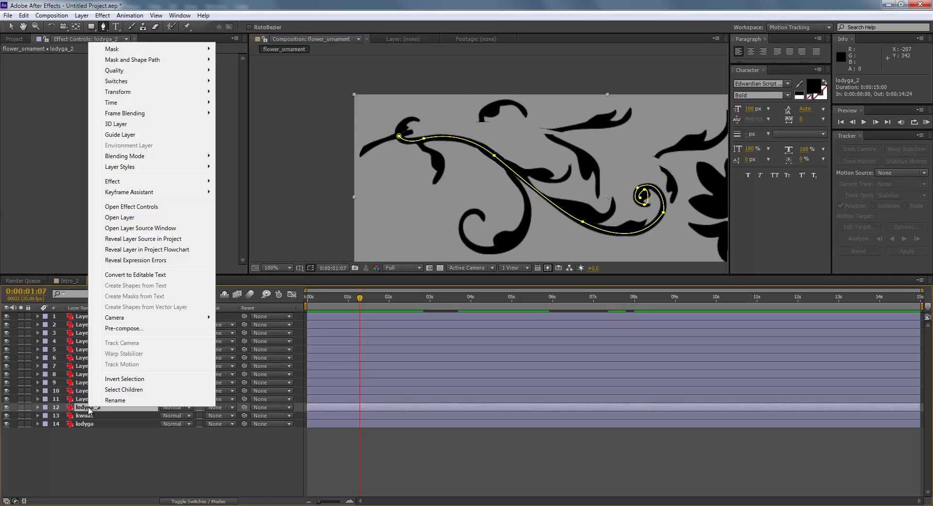
{"action": "mouse_move", "coordinate": [145, 186]}
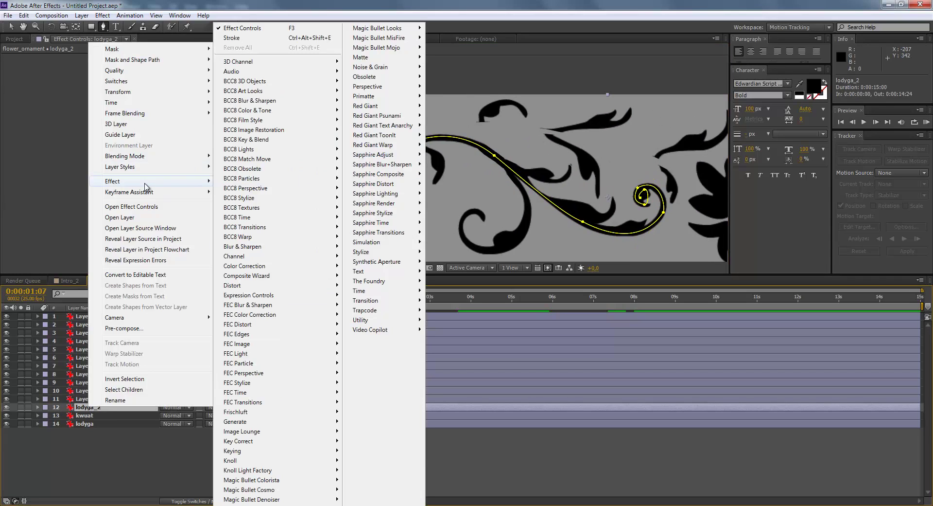
{"action": "mouse_move", "coordinate": [231, 422]}
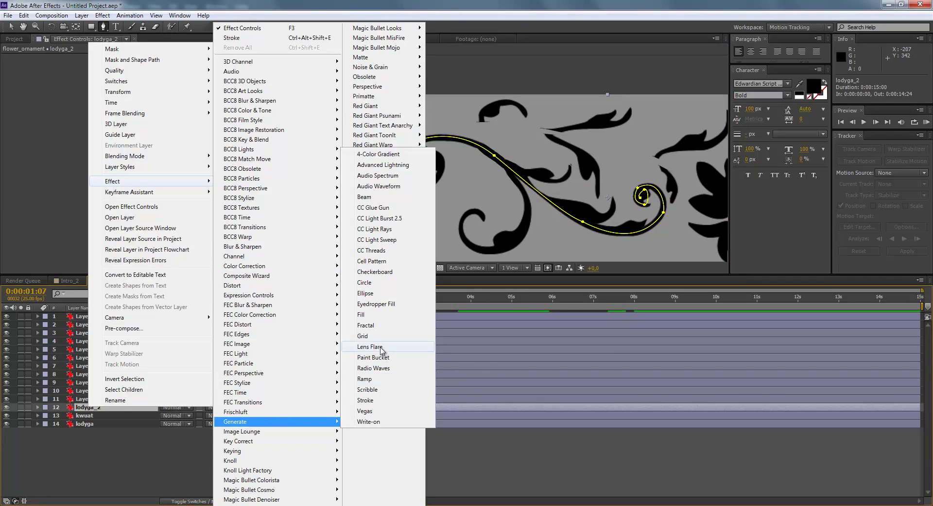
{"action": "left_click", "coordinate": [379, 400]}
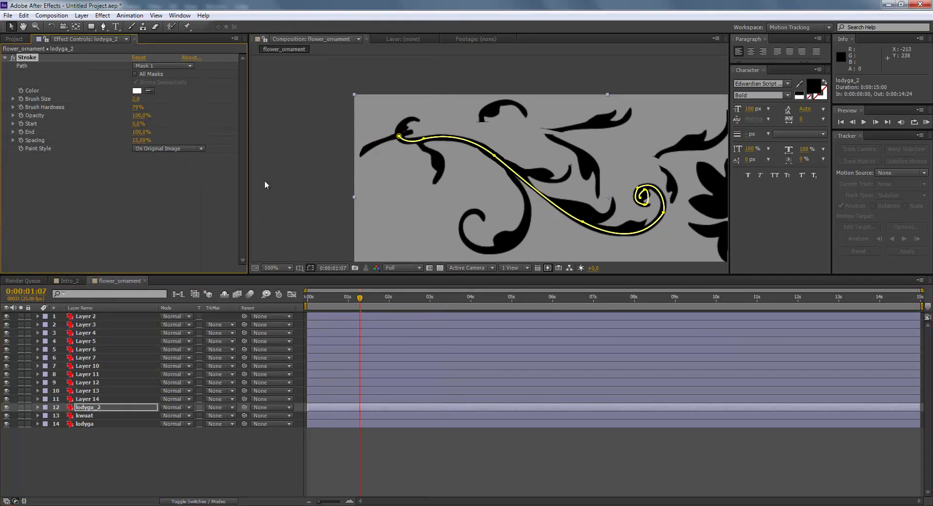
{"action": "left_click", "coordinate": [136, 99]}
{"action": "type", "text": "10"}
{"action": "key", "text": "Return"}
{"action": "type", "text": "0"}
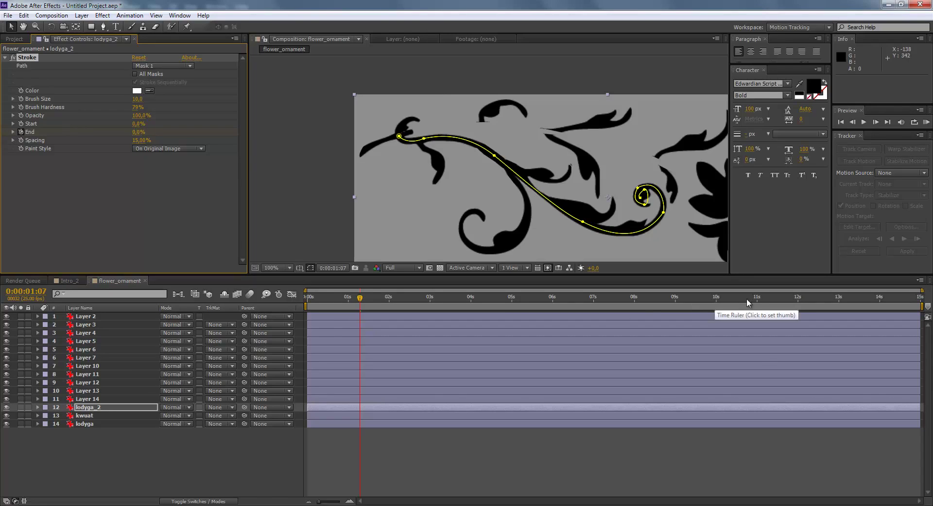
Set lodyga_2's Stroke End to 100% at about 9 seconds
{"action": "mouse_move", "coordinate": [757, 302]}
{"action": "left_mouse_down"}
{"action": "mouse_move", "coordinate": [650, 303]}
{"action": "mouse_move", "coordinate": [676, 301]}
{"action": "left_mouse_up"}
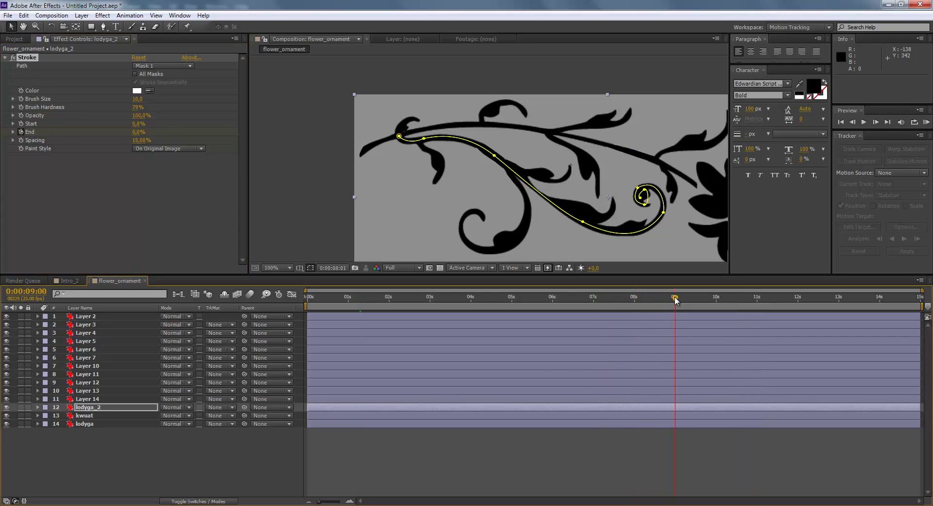
{"action": "left_click", "coordinate": [138, 131]}
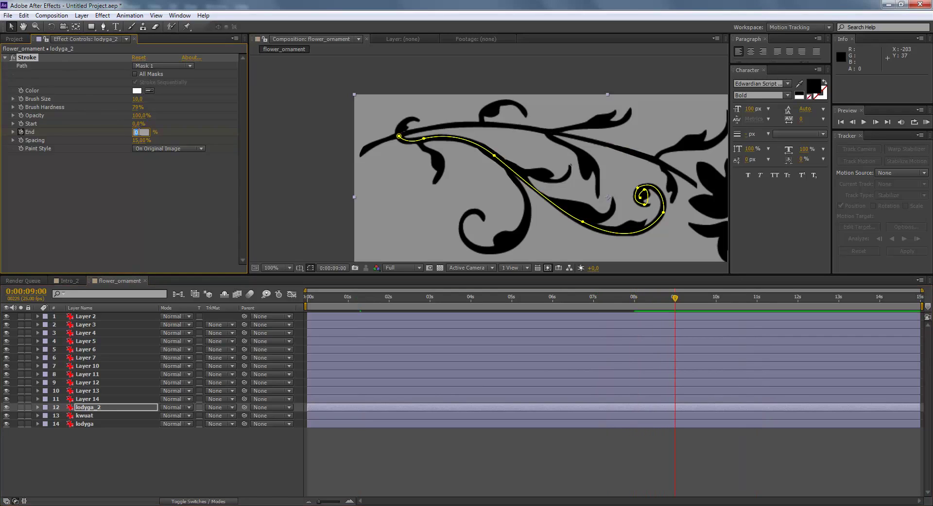
{"action": "type", "text": "100"}
{"action": "key", "text": "Return"}
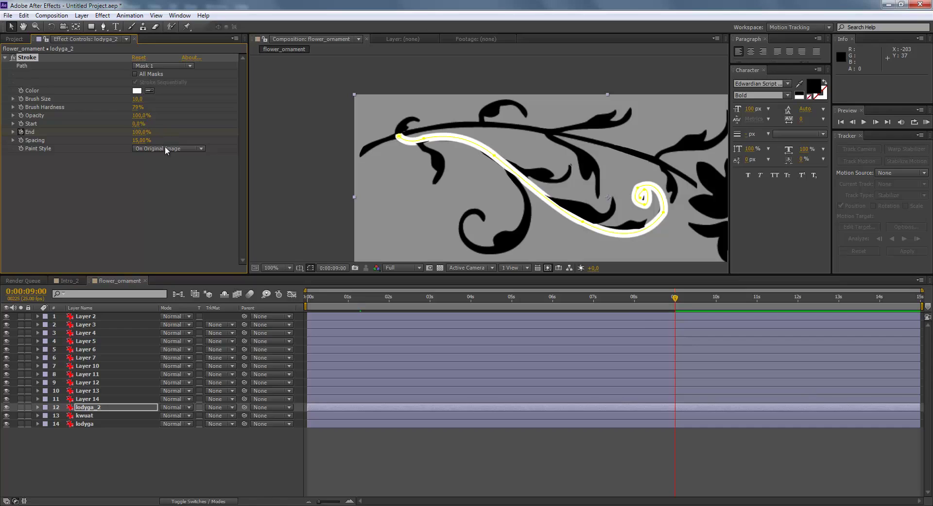
Switch the Stroke Paint Style to Reveal Original Image and hide the mask outline
{"action": "left_click", "coordinate": [167, 148]}
{"action": "left_click", "coordinate": [166, 181]}
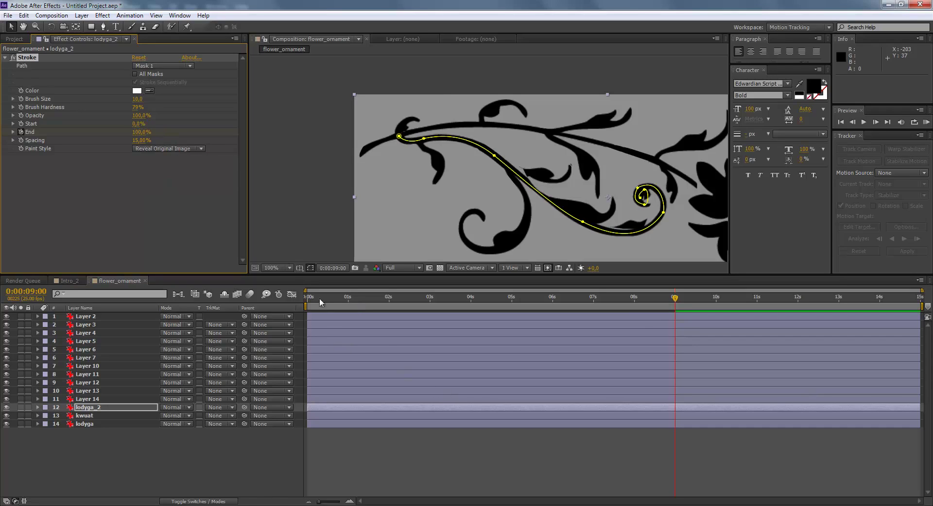
{"action": "left_click", "coordinate": [311, 268]}
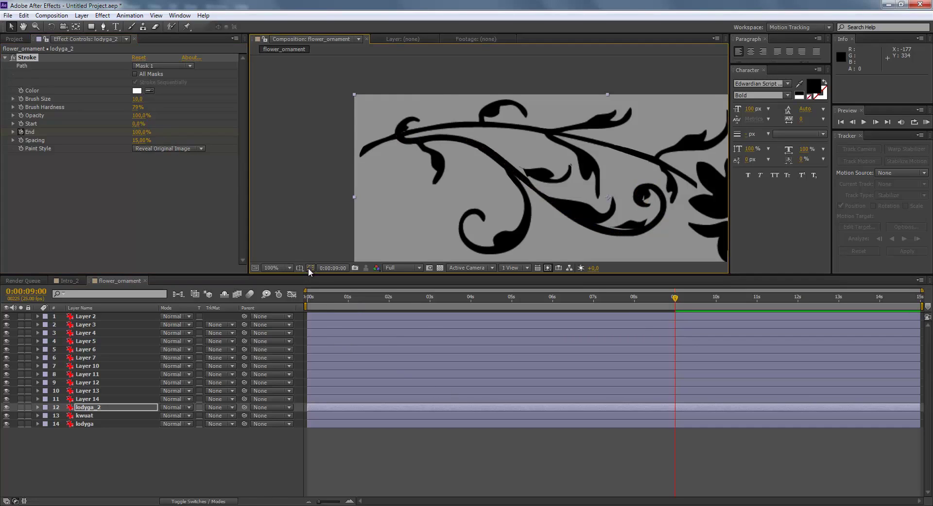
{"action": "left_click", "coordinate": [316, 296]}
From the start, hide layers 1–11 and kwuat, show lodyga, and play the preview
{"action": "key", "text": "Home"}
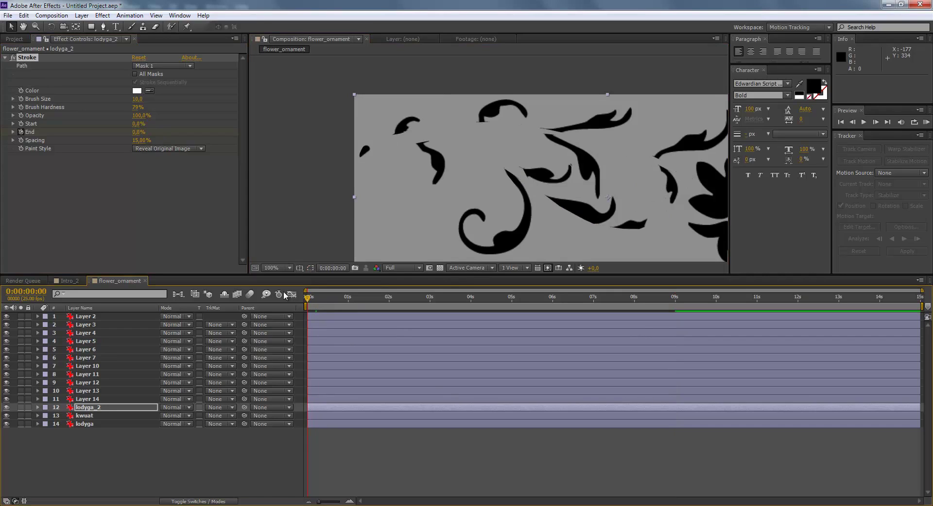
{"action": "left_click_drag", "start_coordinate": [9, 399], "coordinate": [14, 320]}
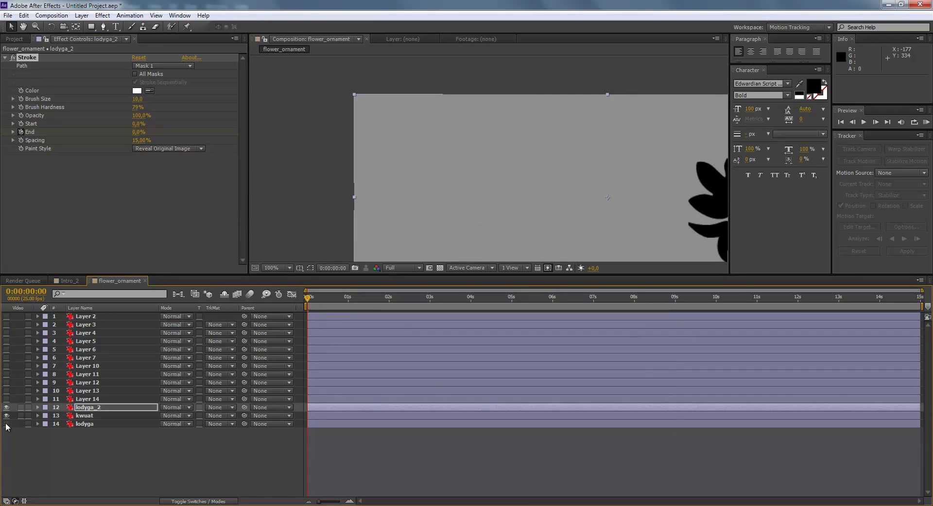
{"action": "key", "text": "space"}
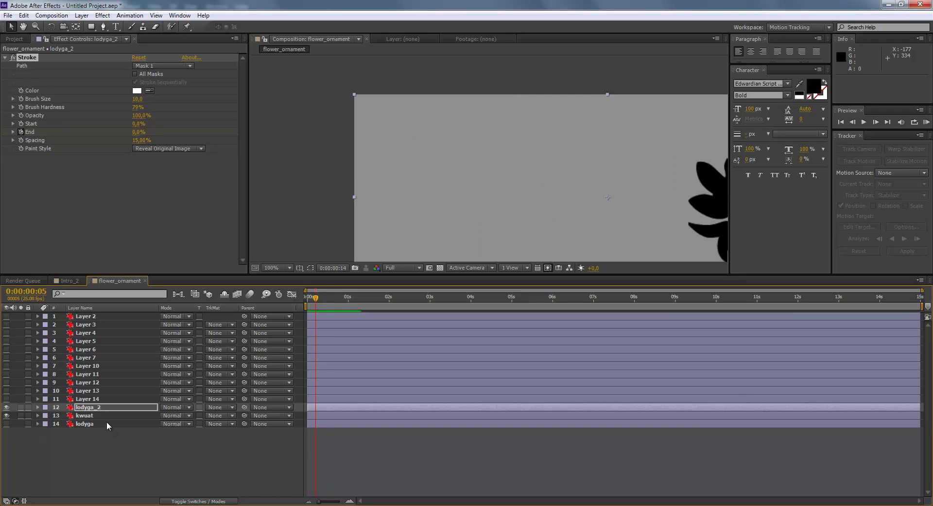
{"action": "left_click", "coordinate": [7, 423]}
{"action": "left_click", "coordinate": [6, 416]}
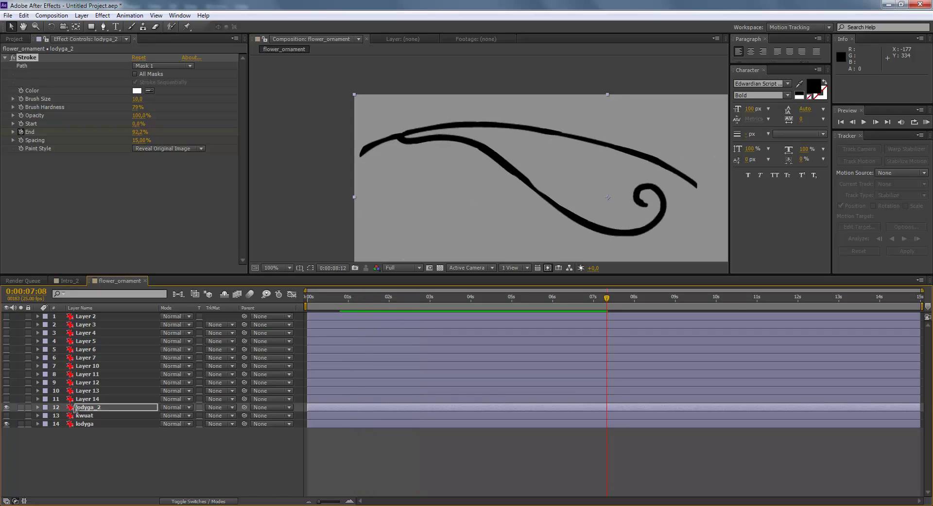
Stop the preview and zoom out to see the whole composition at 50%
{"action": "key", "text": "space"}
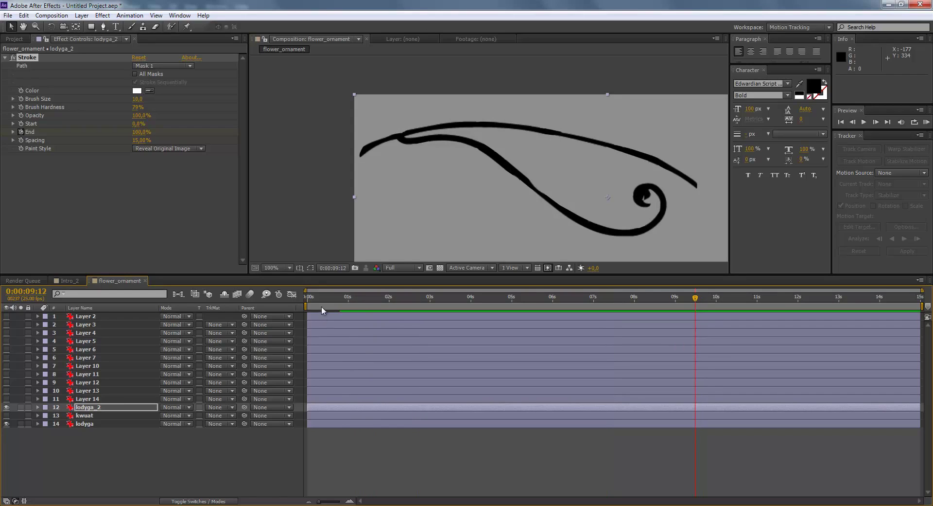
{"action": "scroll", "coordinate": [669, 211], "scroll_direction": "up", "scroll_amount": 4}
{"action": "scroll", "coordinate": [615, 161], "scroll_direction": "down", "scroll_amount": 3}
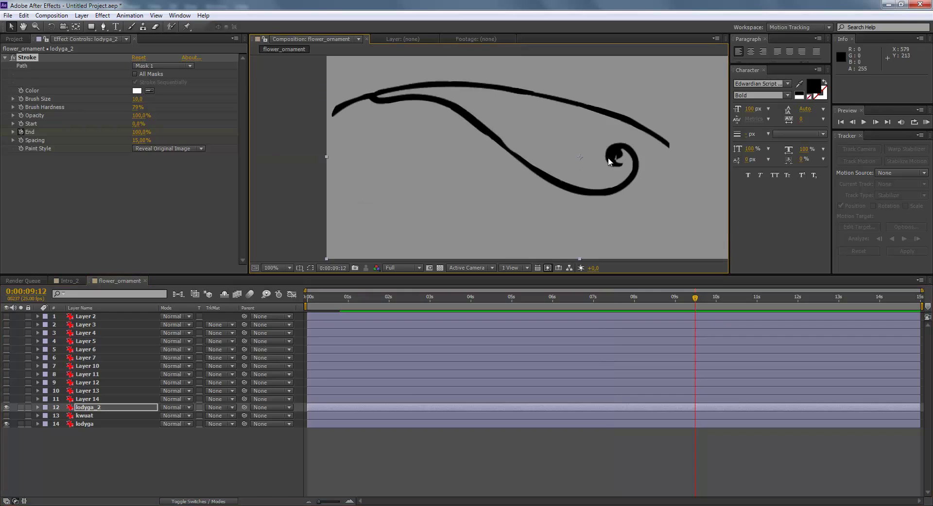
{"action": "scroll", "coordinate": [617, 158], "scroll_direction": "up", "scroll_amount": 2}
{"action": "scroll", "coordinate": [384, 154], "scroll_direction": "down", "scroll_amount": 1}
{"action": "scroll", "coordinate": [413, 163], "scroll_direction": "down", "scroll_amount": 2}
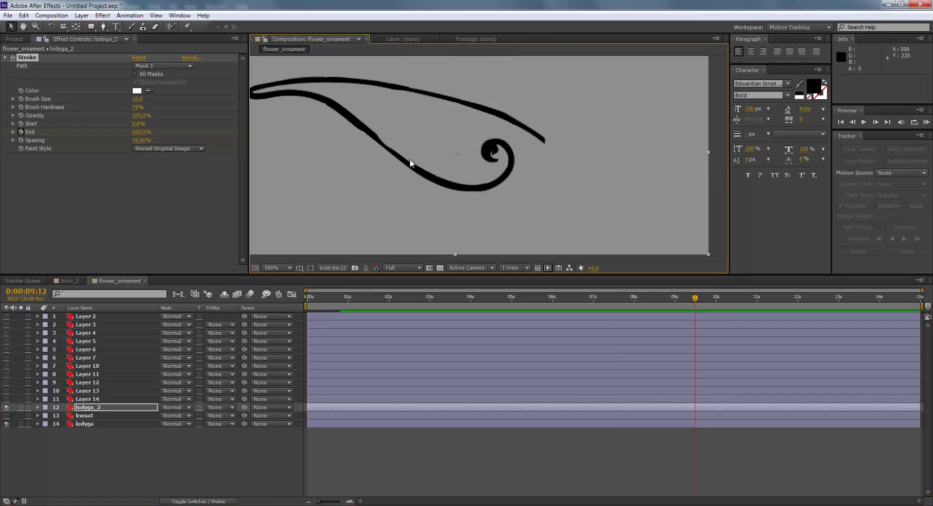
{"action": "scroll", "coordinate": [438, 171], "scroll_direction": "down", "scroll_amount": 2}
{"action": "key", "text": "Page_Up"}
{"action": "key", "text": "Page_Up"}
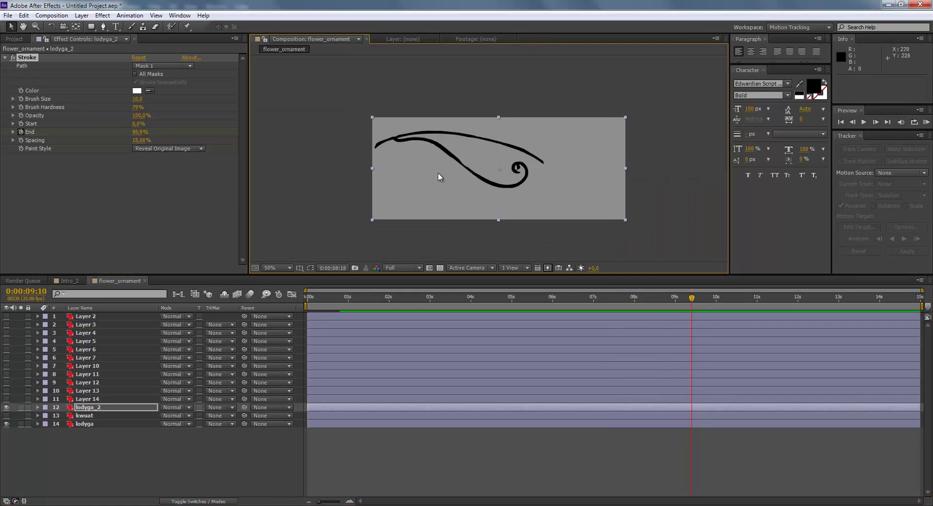
Return to the start, turn layers 1–11 back on, and scrub to frame 0
{"action": "key", "text": "j"}
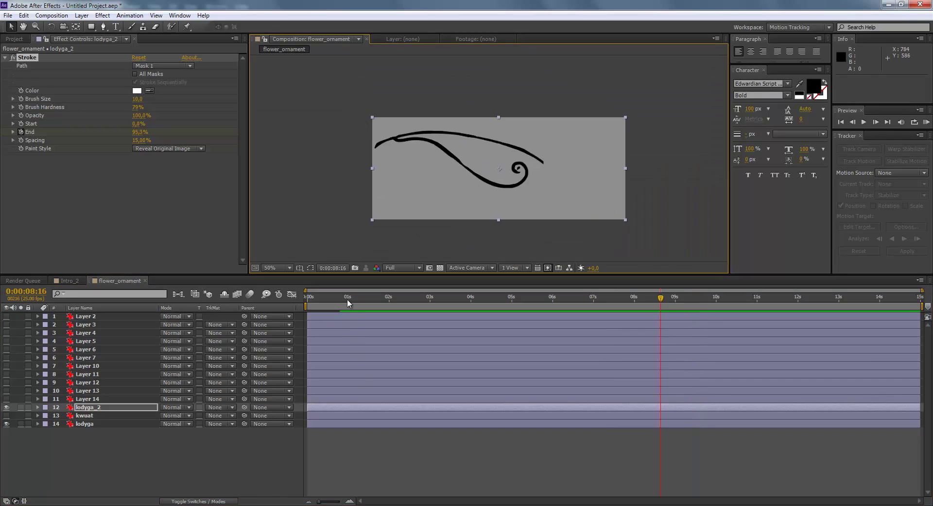
{"action": "key", "text": "Home"}
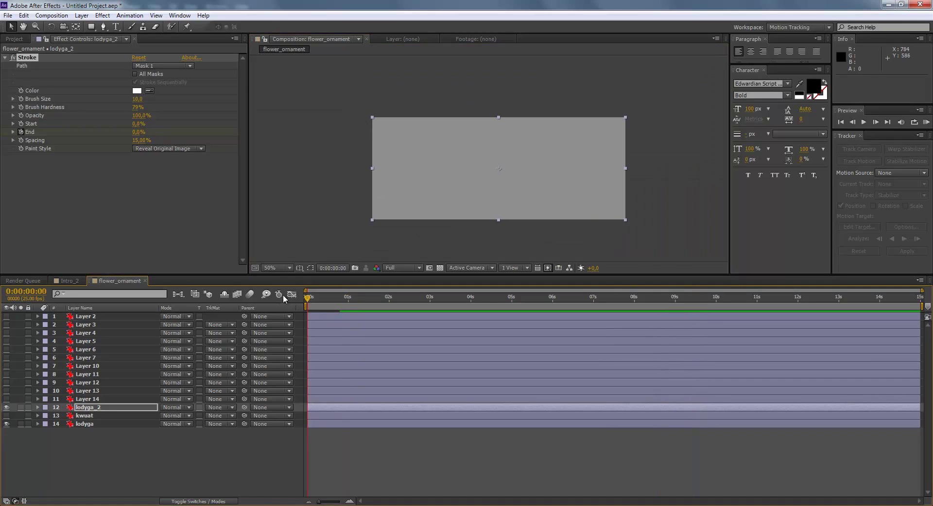
{"action": "key", "text": "space"}
{"action": "key", "text": "space"}
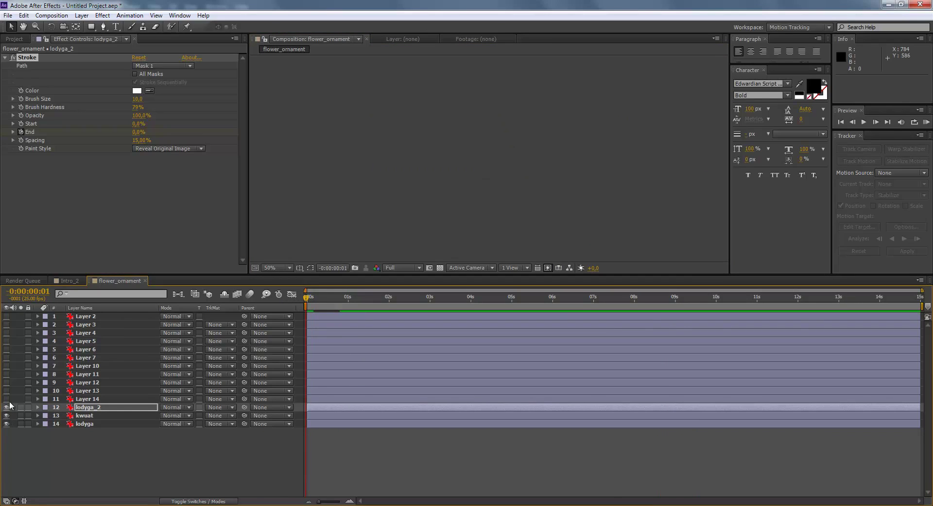
{"action": "left_click_drag", "start_coordinate": [8, 399], "coordinate": [21, 301]}
{"action": "left_click_drag", "start_coordinate": [327, 297], "coordinate": [308, 300]}
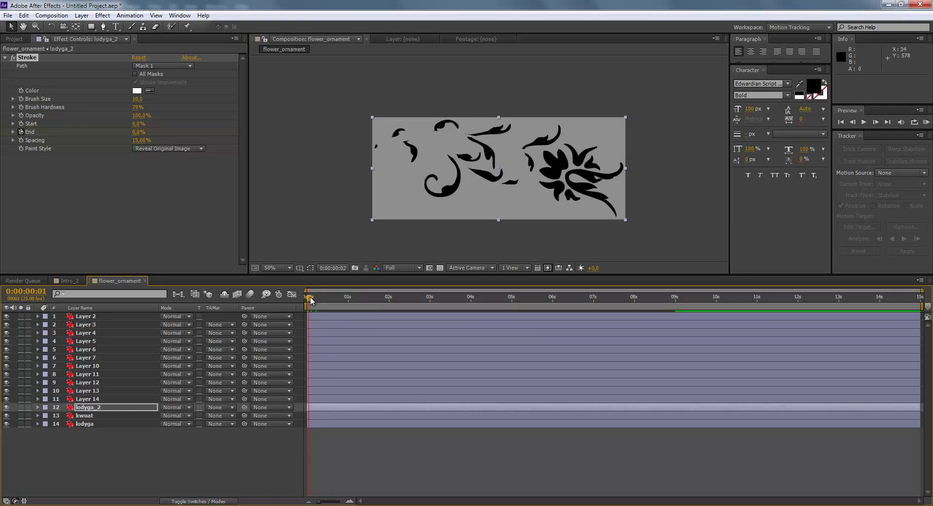